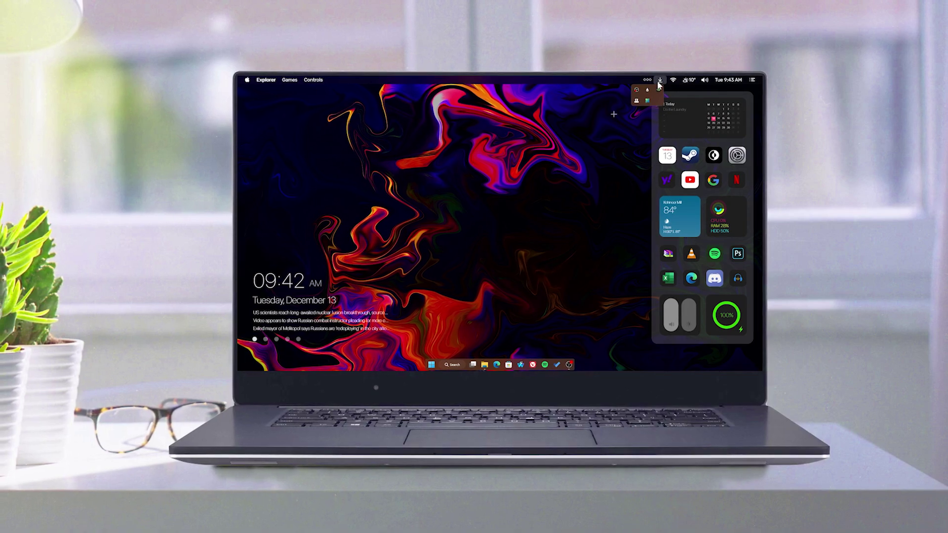
left_click(672, 79)
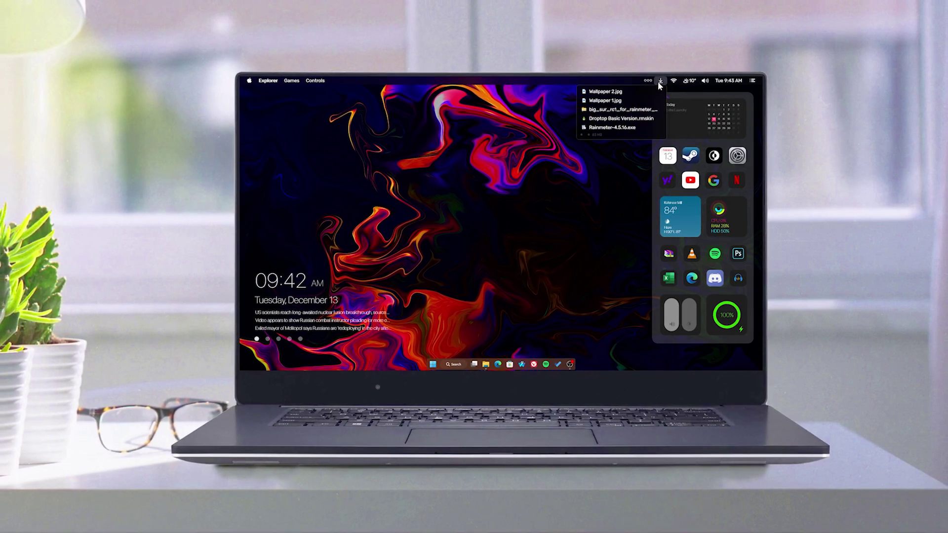
left_click(688, 82)
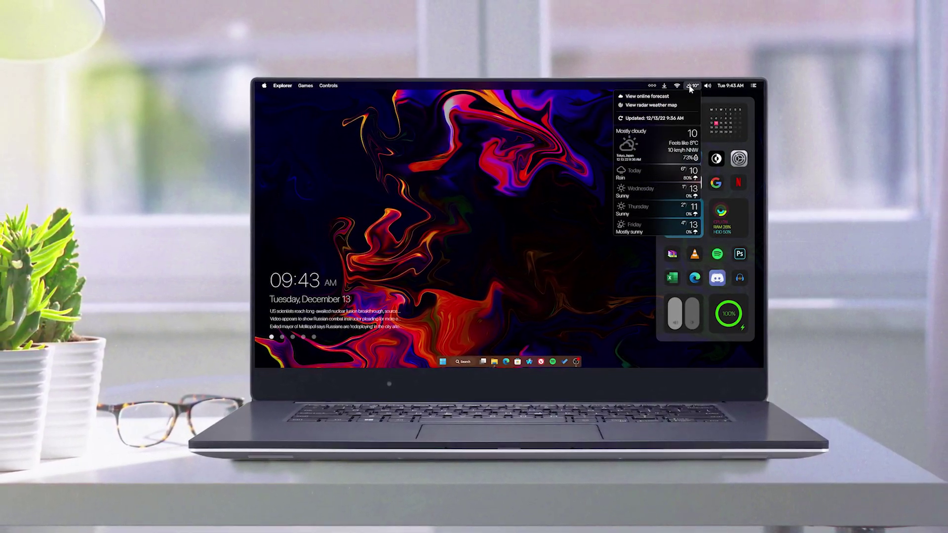
left_click(707, 84)
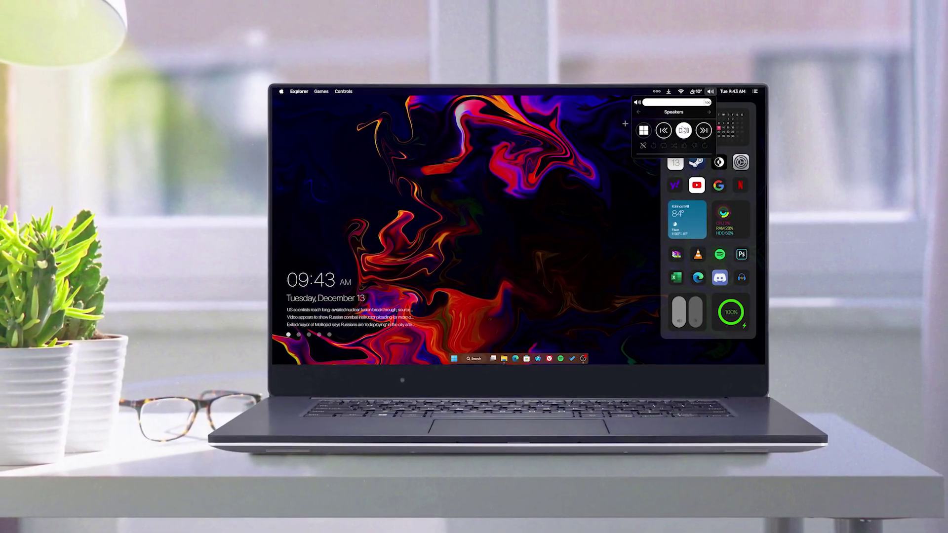
left_click(614, 175)
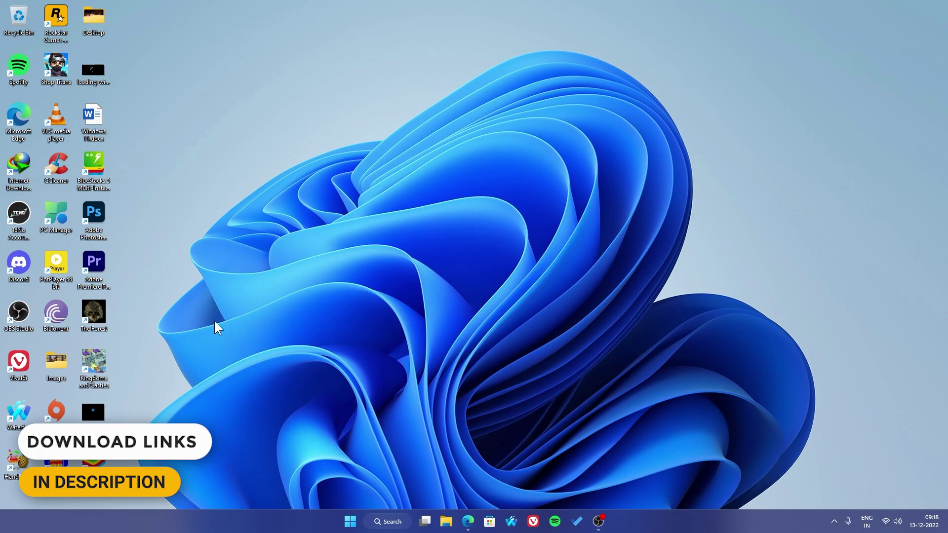
- Switch to Edge and download the Rainmeter 4.5.16 installer through the article's download section, closing the Rainmeter page when done
left_click(468, 522)
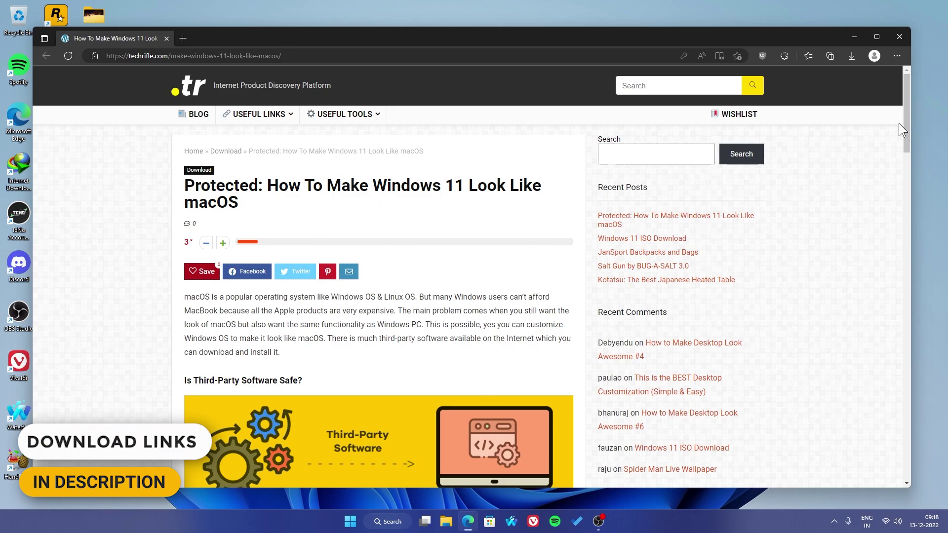
left_click_drag(905, 122, 919, 347)
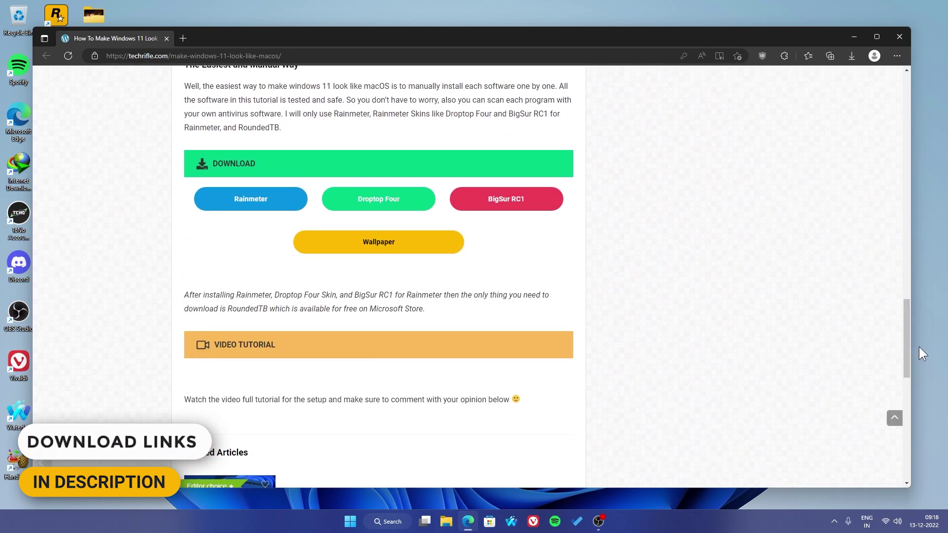
left_click(257, 202)
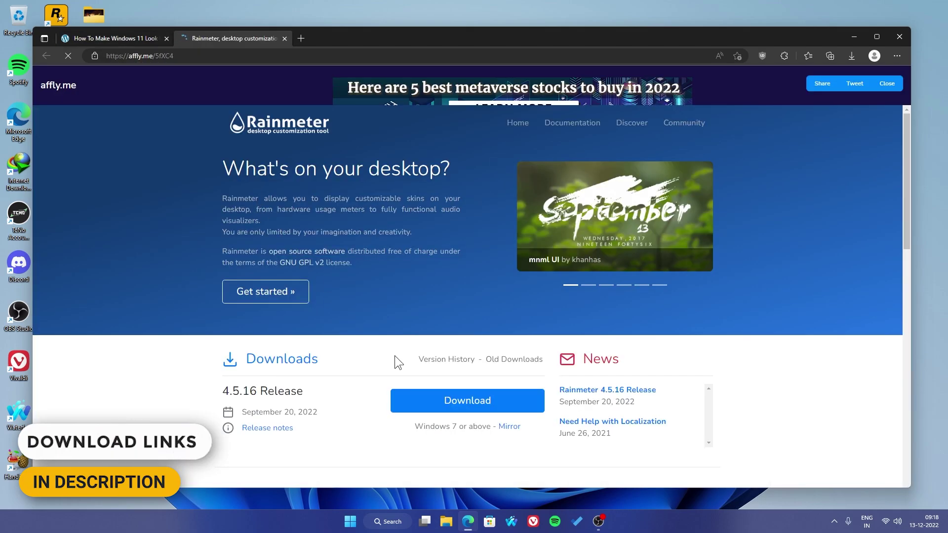
left_click(458, 400)
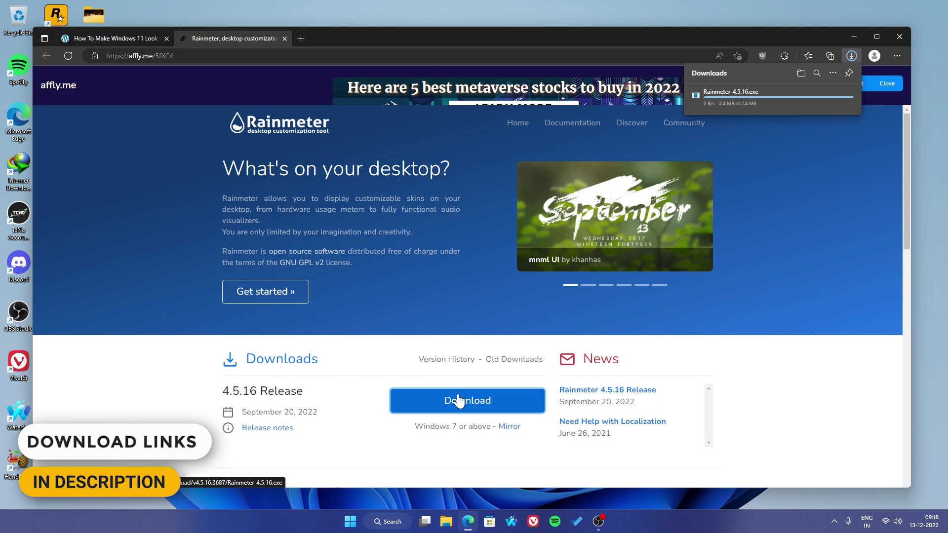
left_click(285, 38)
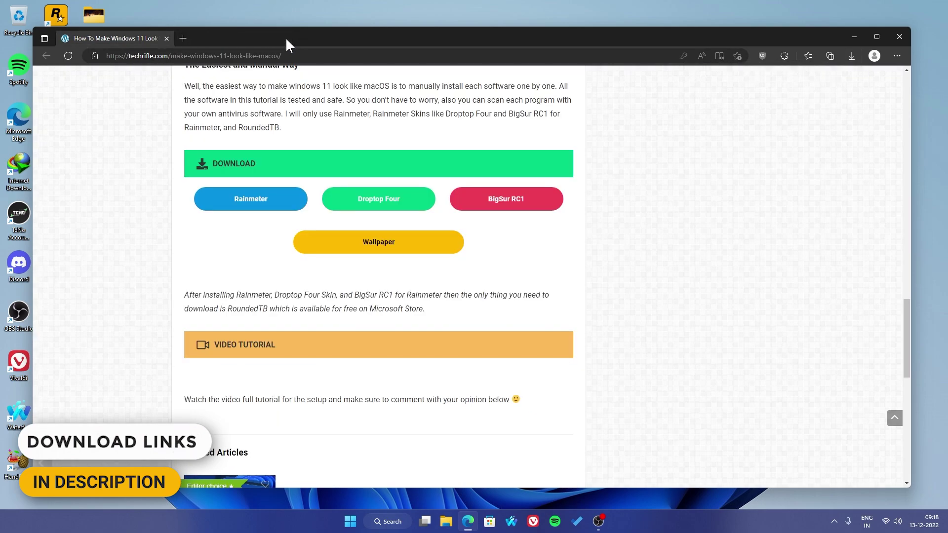
- Download the Droptop Basic Version skin from its GitHub release through the article's Droptop Four link, and close that page
left_click(387, 197)
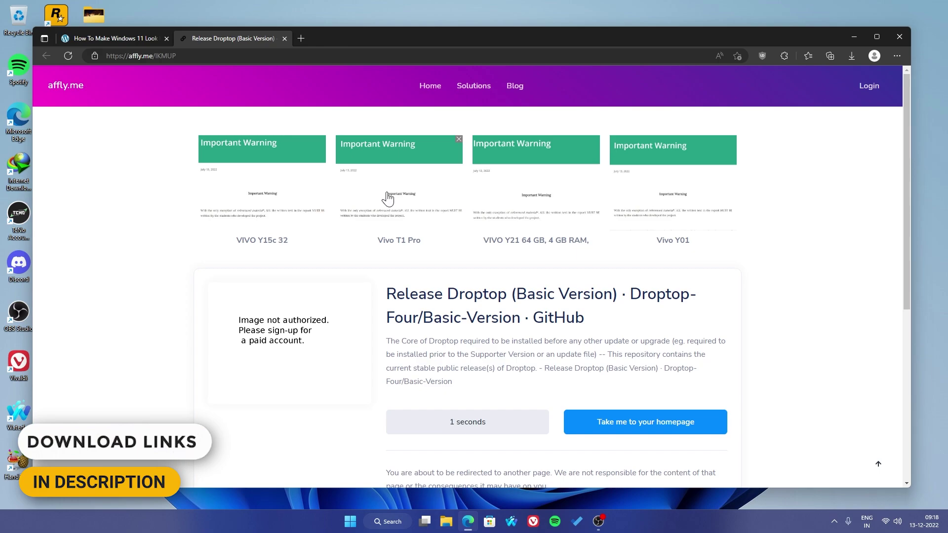
left_click(457, 418)
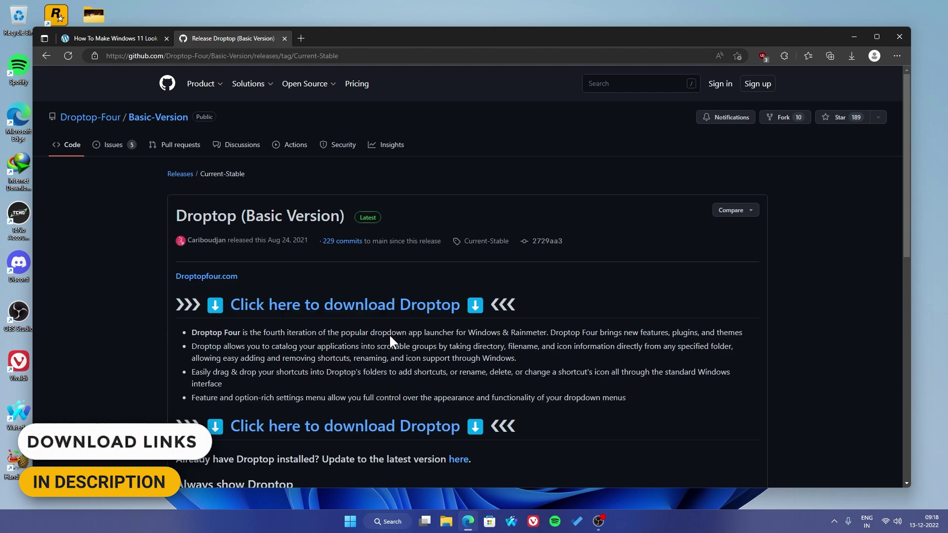
left_click(345, 305)
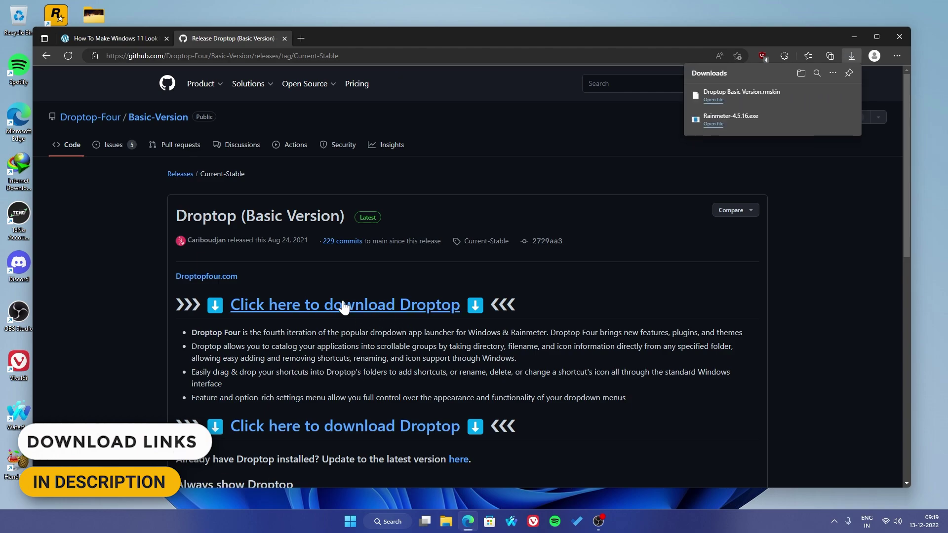
left_click(285, 39)
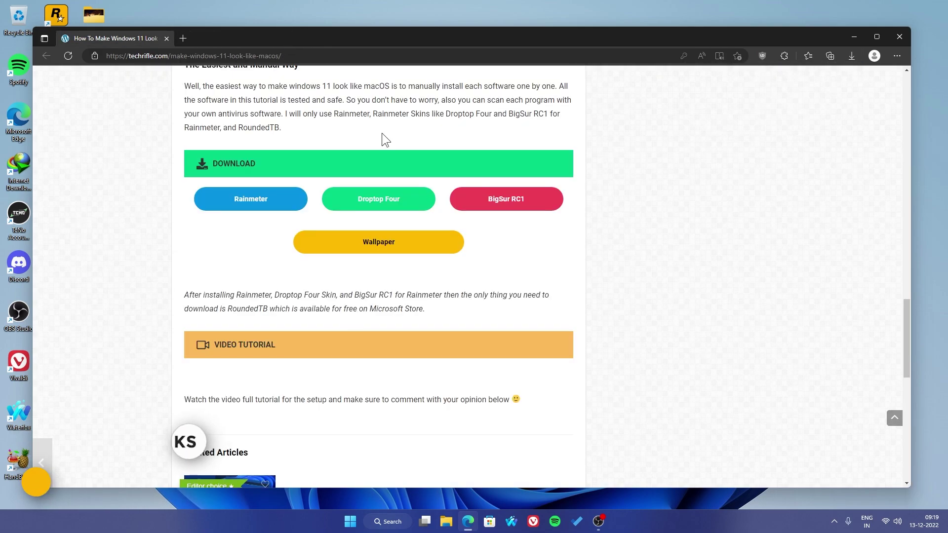
- Download the Big Sur RC1 for Rainmeter zip from DeviantArt through the article's BigSur RC1 link, and close that page
left_click(486, 199)
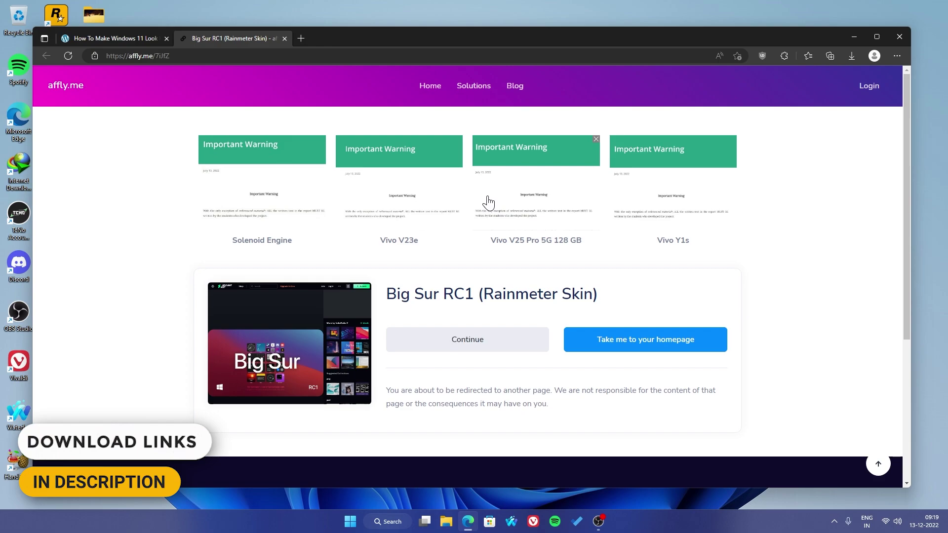
left_click(468, 343)
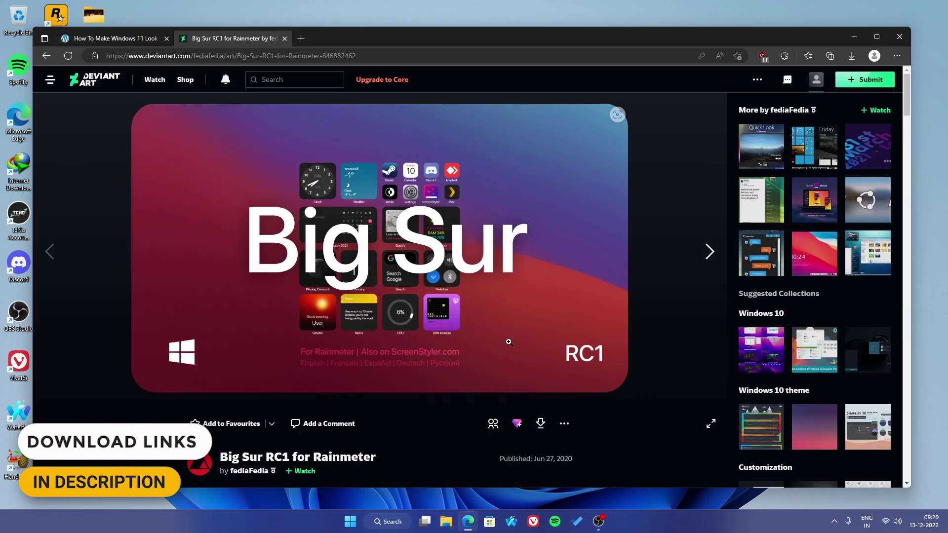
left_click(539, 424)
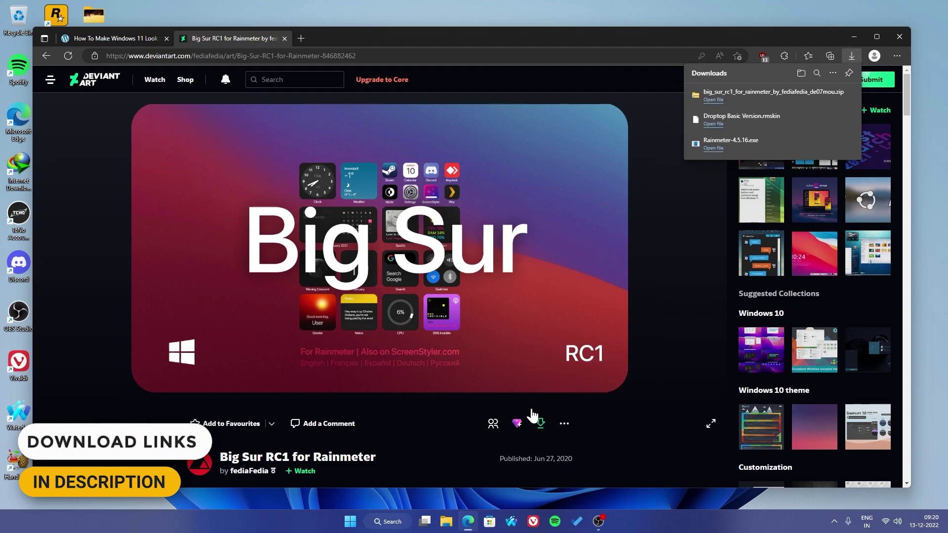
left_click(285, 38)
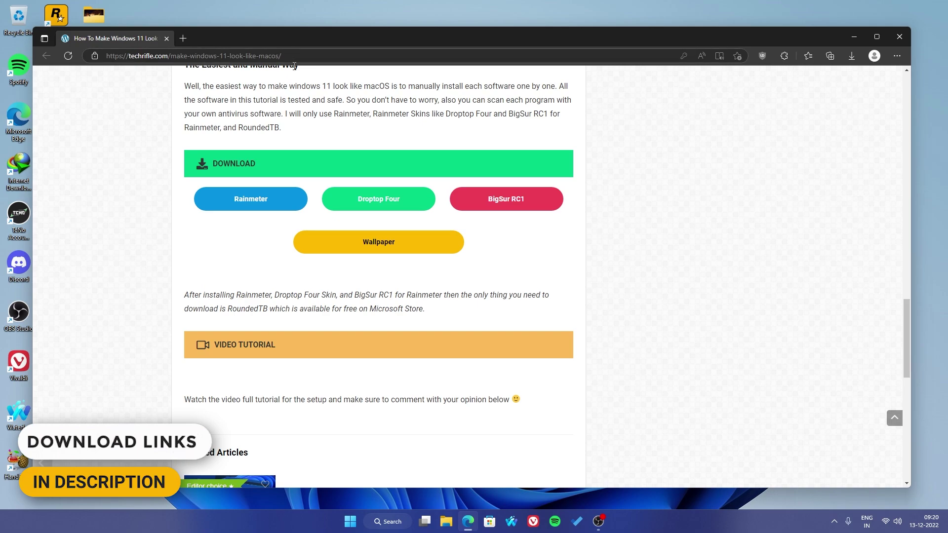
- Download Wallpaper 1.jpg and Wallpaper 2.jpg from the Google Drive folder behind the article's Wallpaper link
left_click(383, 243)
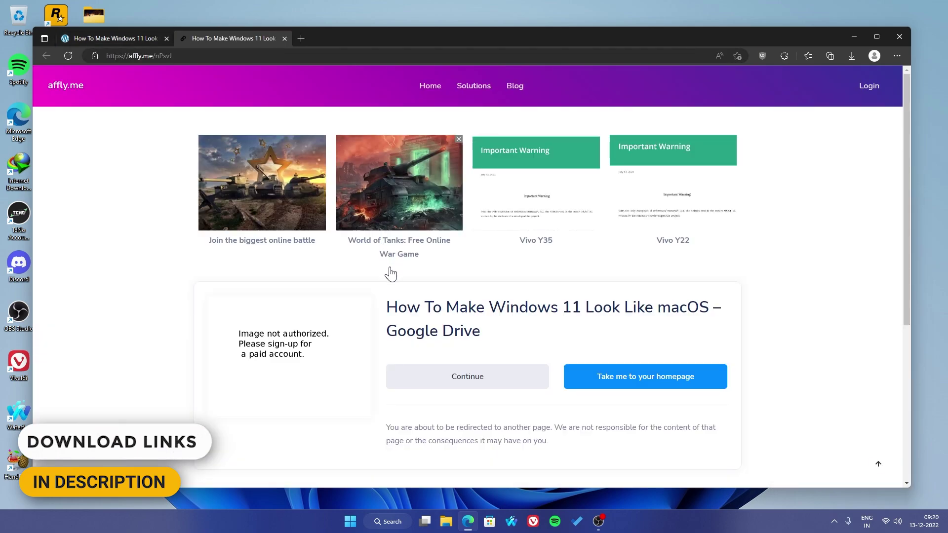
left_click(449, 374)
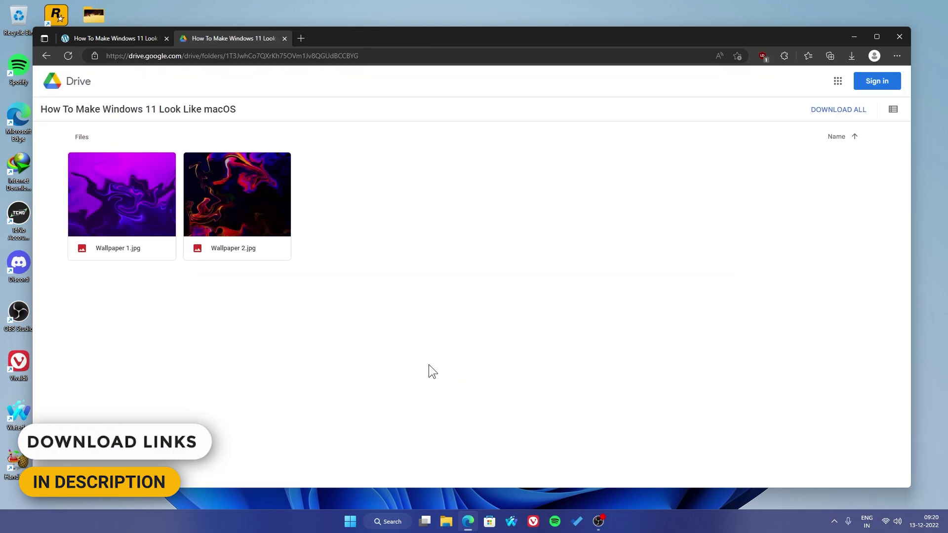
left_click(78, 164)
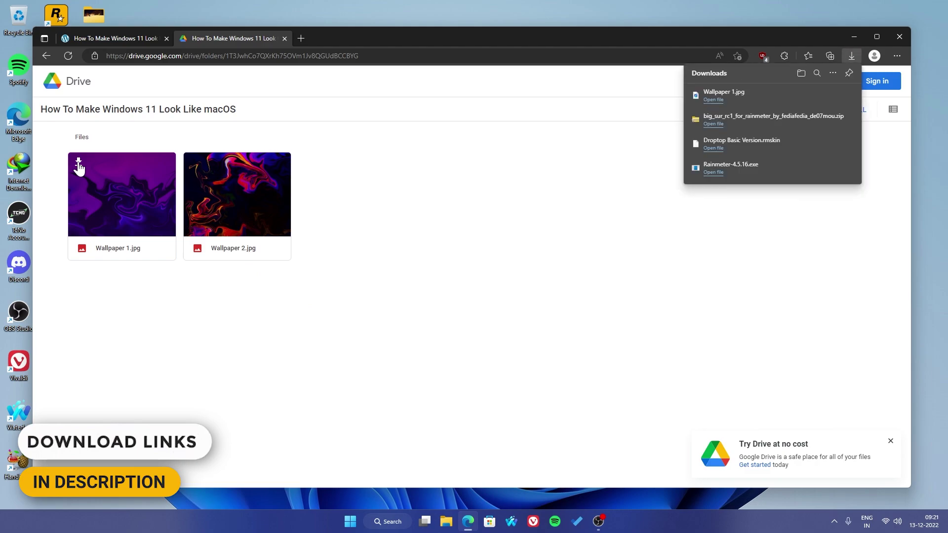
left_click(194, 163)
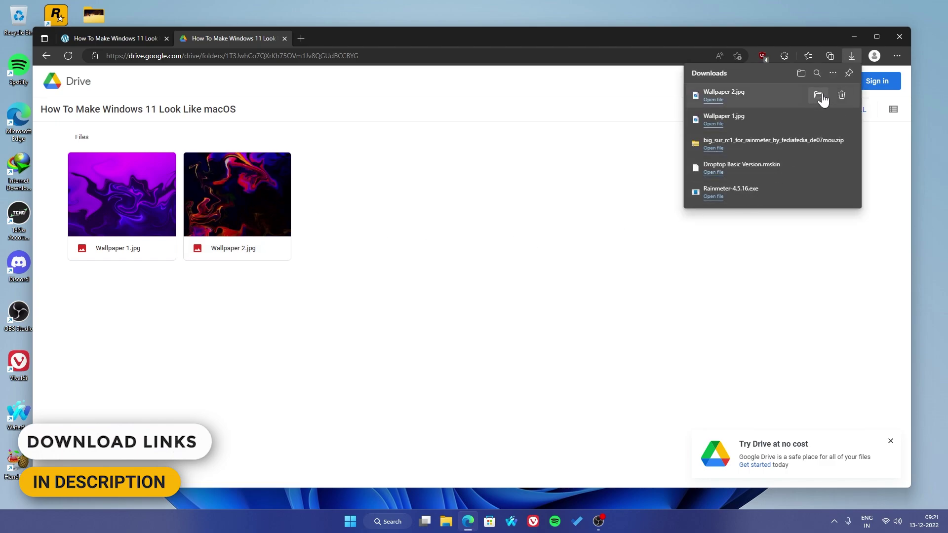
- Show the downloaded Wallpaper 2.jpg in its Downloads folder and close the browser
left_click(821, 96)
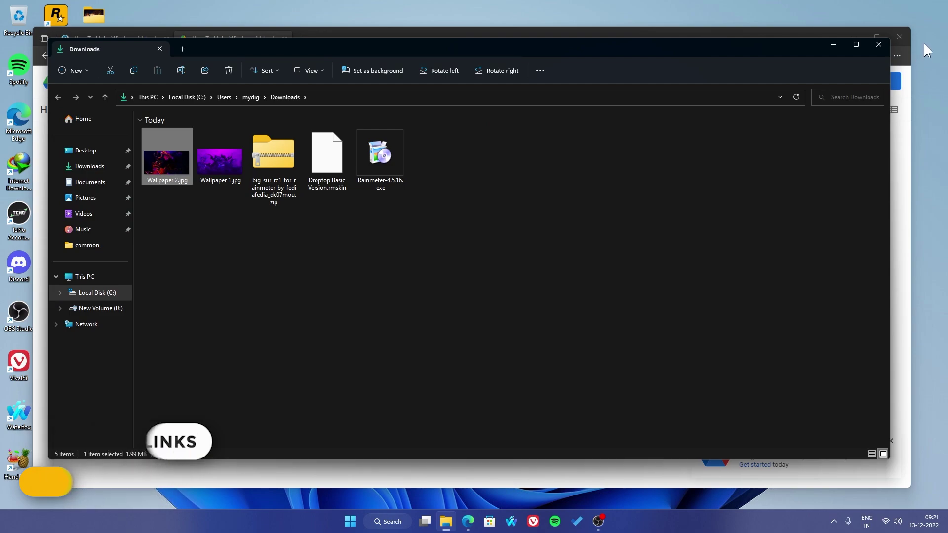
left_click(904, 32)
left_click(905, 33)
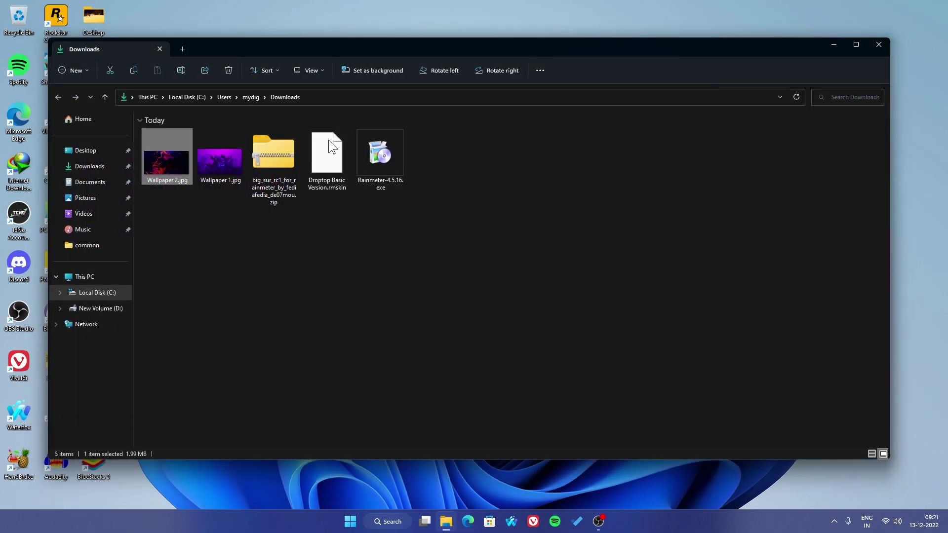
- Install Rainmeter from Rainmeter-4.5.16.exe in English, keeping the 64-bit version and launch on startup options
right_click(381, 152)
left_click(409, 195)
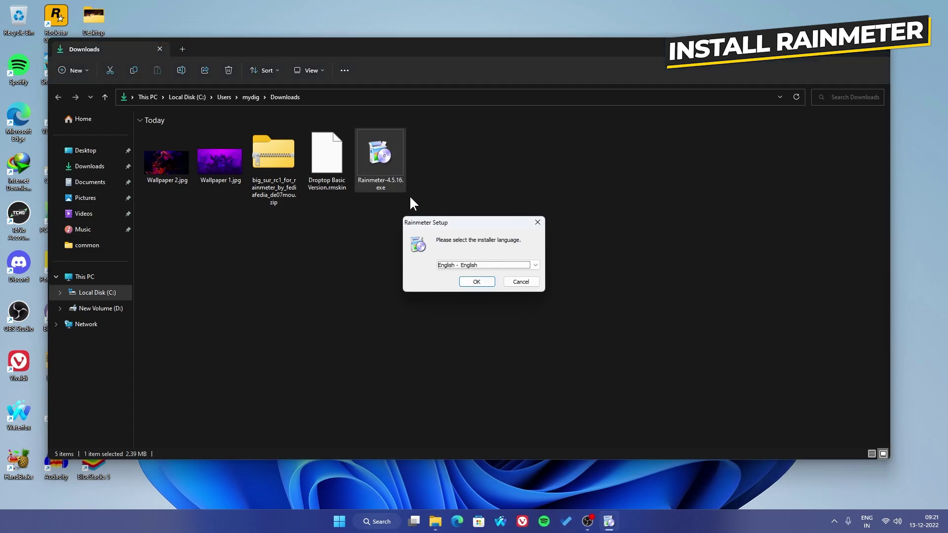
left_click(474, 284)
left_click(520, 337)
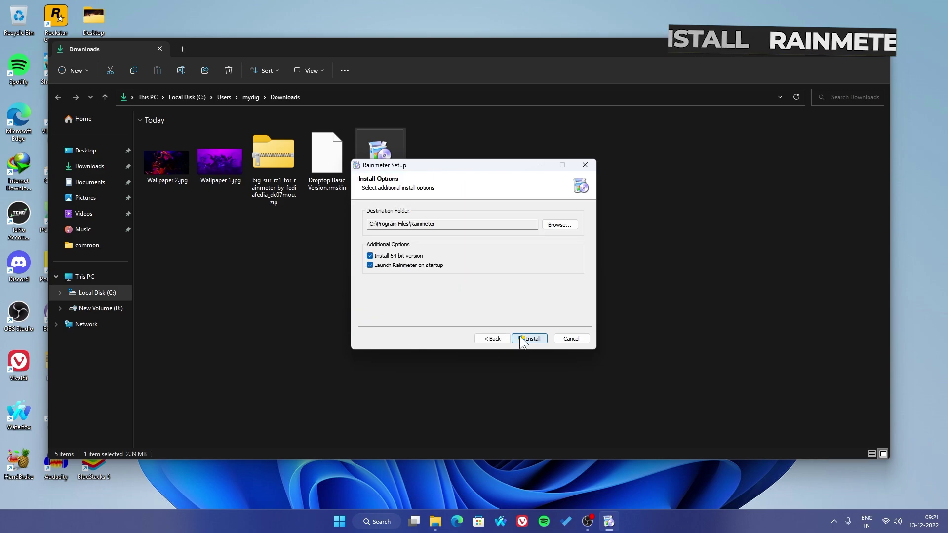
left_click(520, 337)
left_click(530, 339)
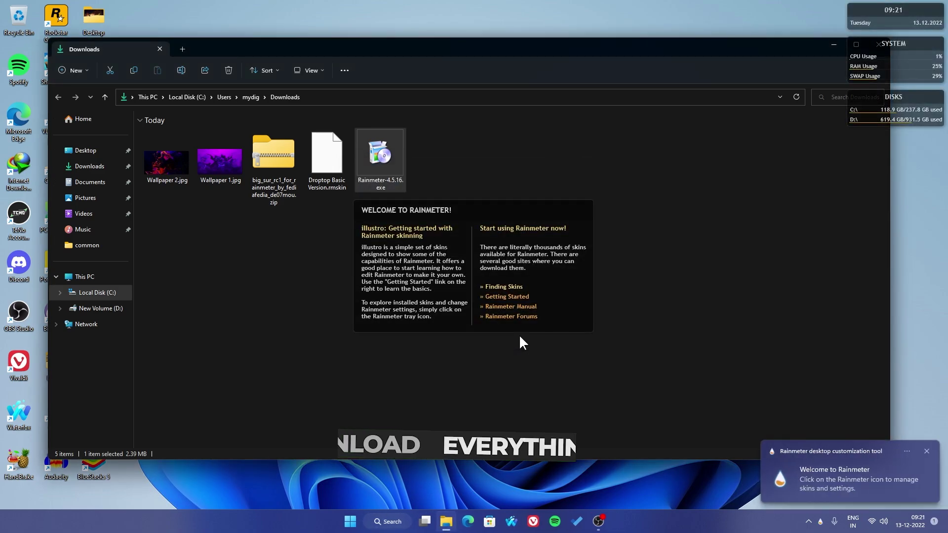
- Unload the default illustro skins from the desktop: the welcome, disks, system and clock skins
right_click(509, 242)
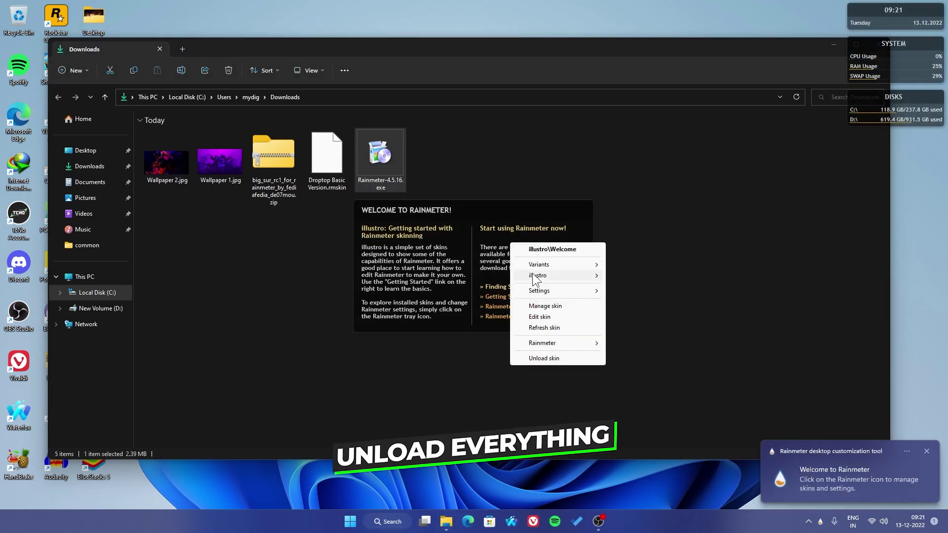
left_click(576, 358)
right_click(904, 104)
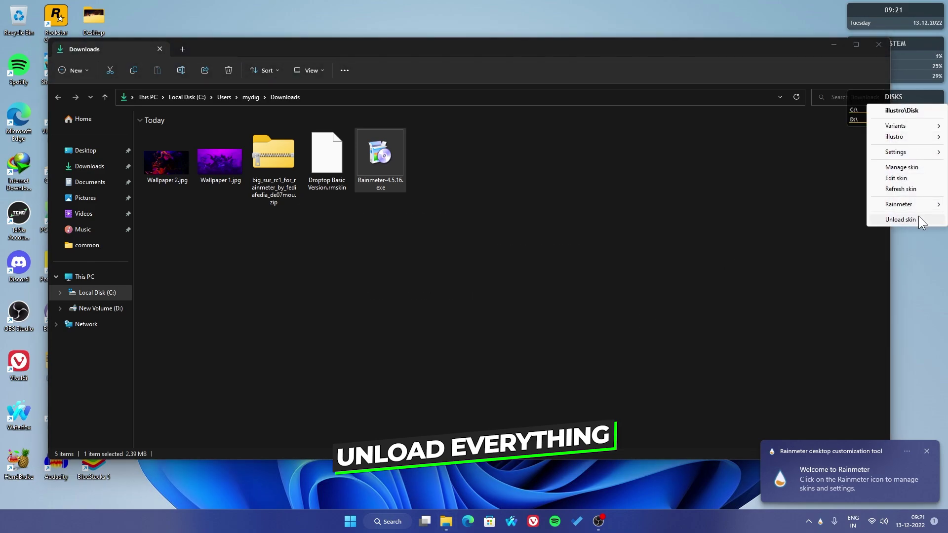
left_click(918, 215)
right_click(899, 53)
left_click(907, 166)
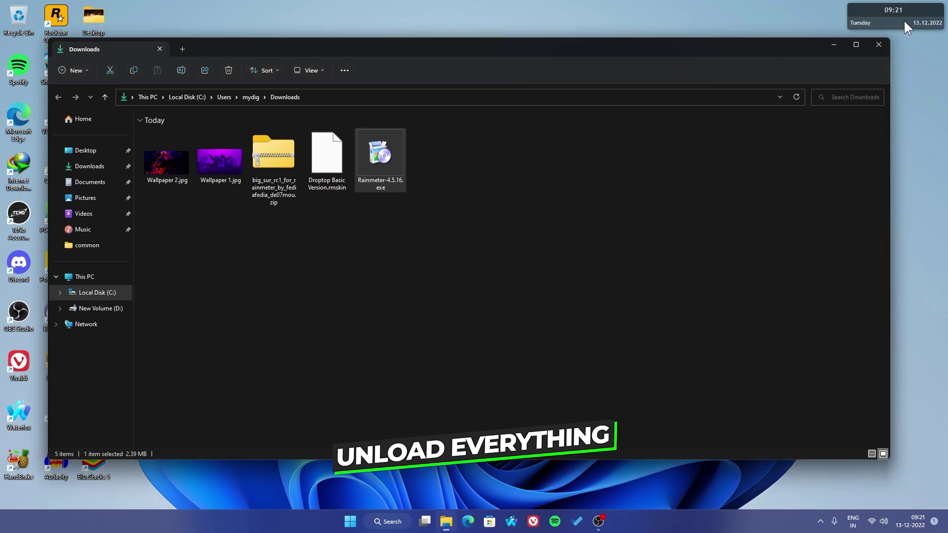
right_click(905, 19)
left_click(906, 133)
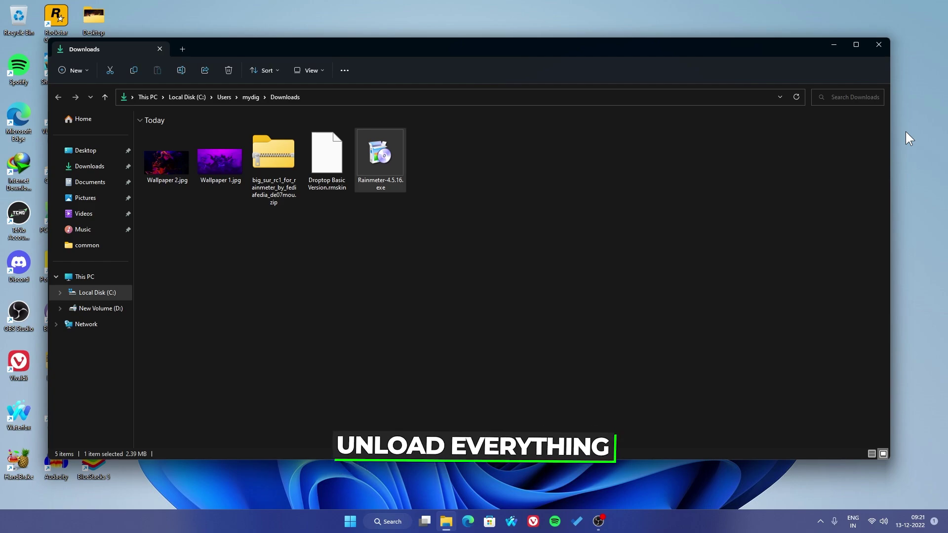
- Install the Big Sur RC1 skin from BigSur.rmskin in the downloaded big_sur zip, with all components and the included layout
left_click(261, 176)
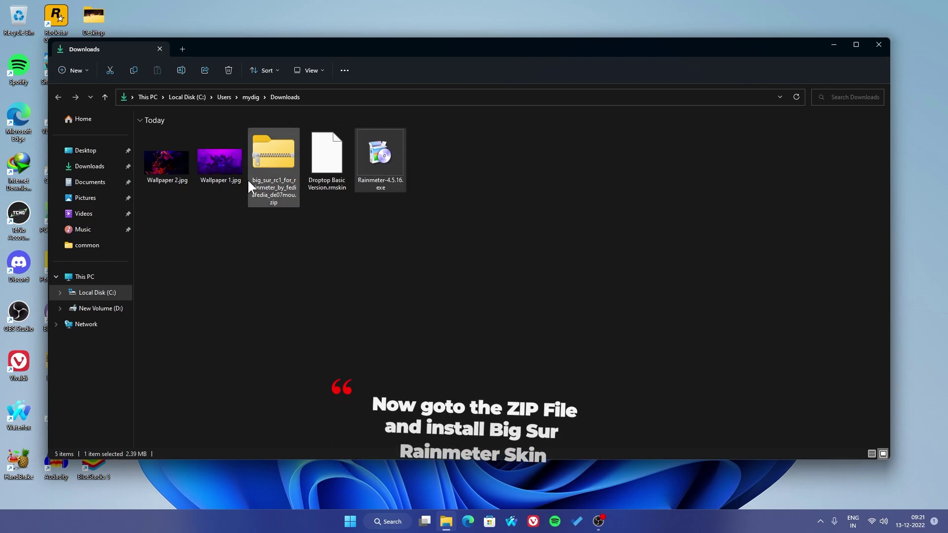
double_click(273, 155)
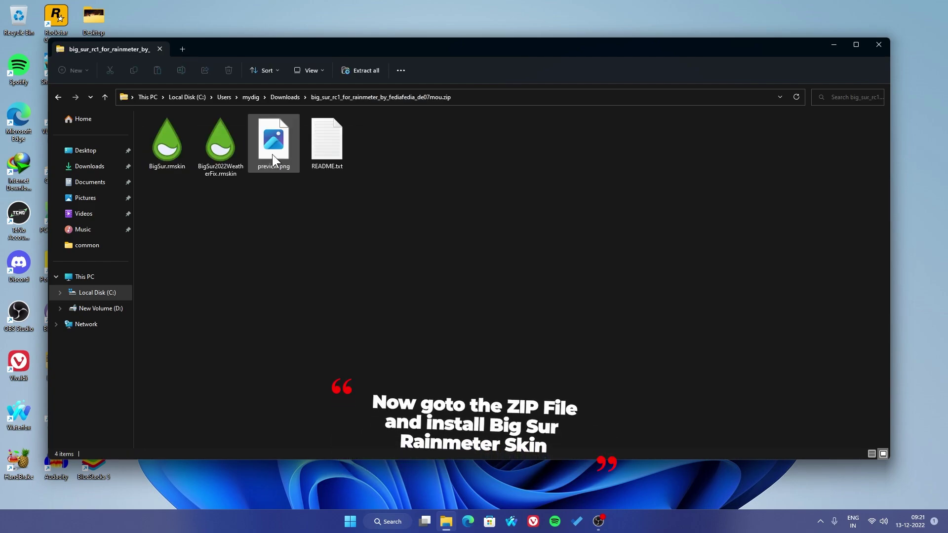
left_click(188, 151)
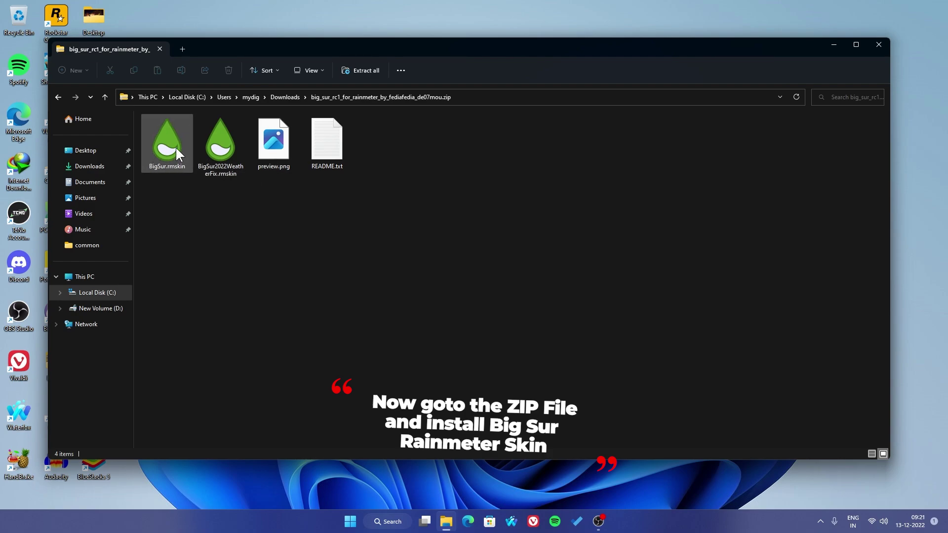
right_click(188, 151)
left_click(190, 157)
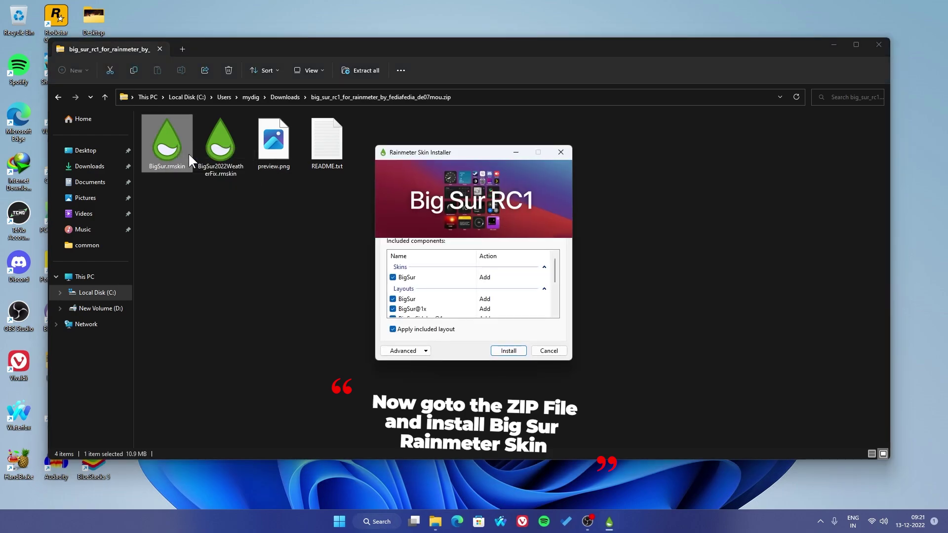
left_click_drag(555, 270, 556, 302)
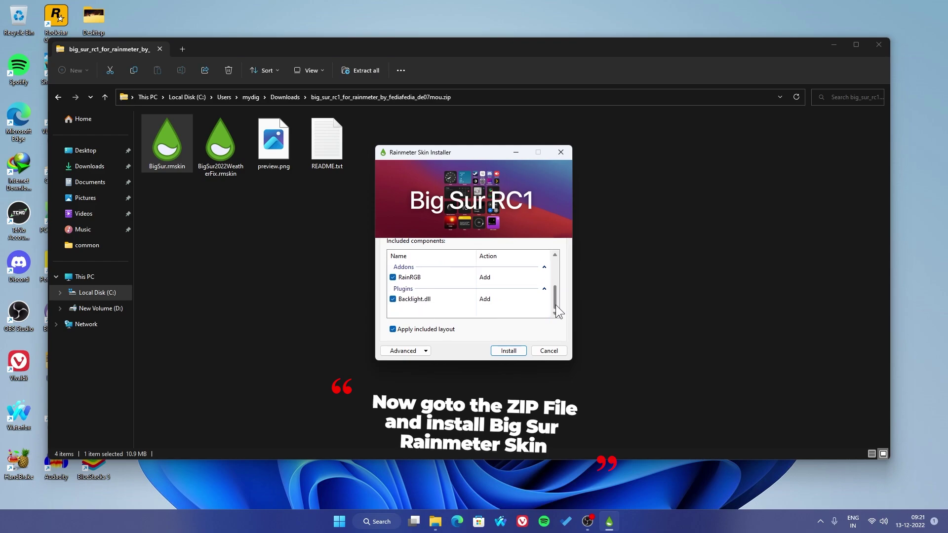
left_click(509, 351)
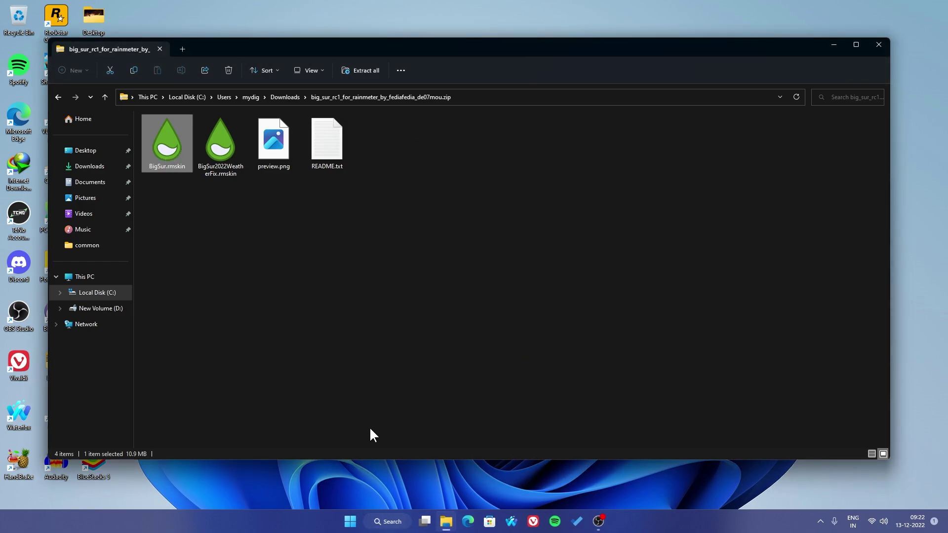
- Minimize the file window and apply the Big Sur theme with Dark Mode on and 24H/Celsius and Use Wallpaper off
left_click(200, 194)
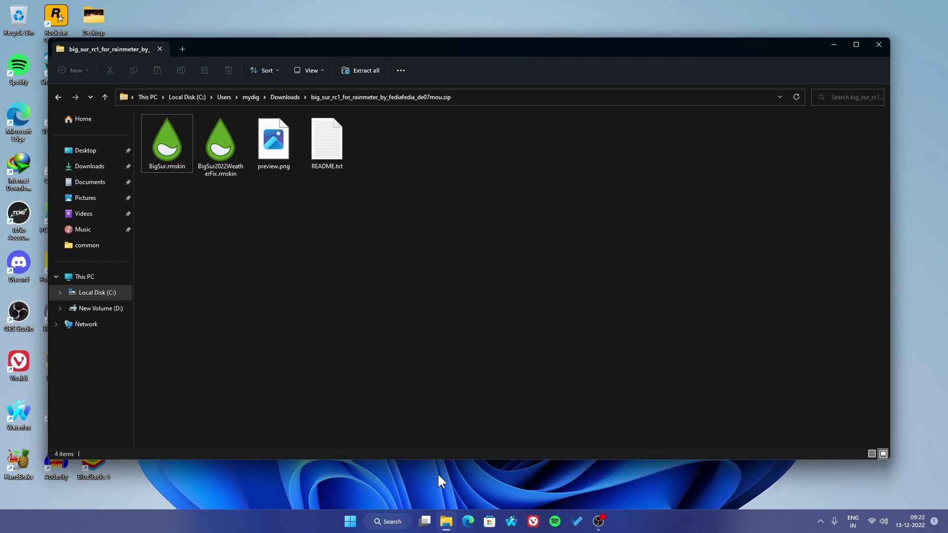
left_click(446, 523)
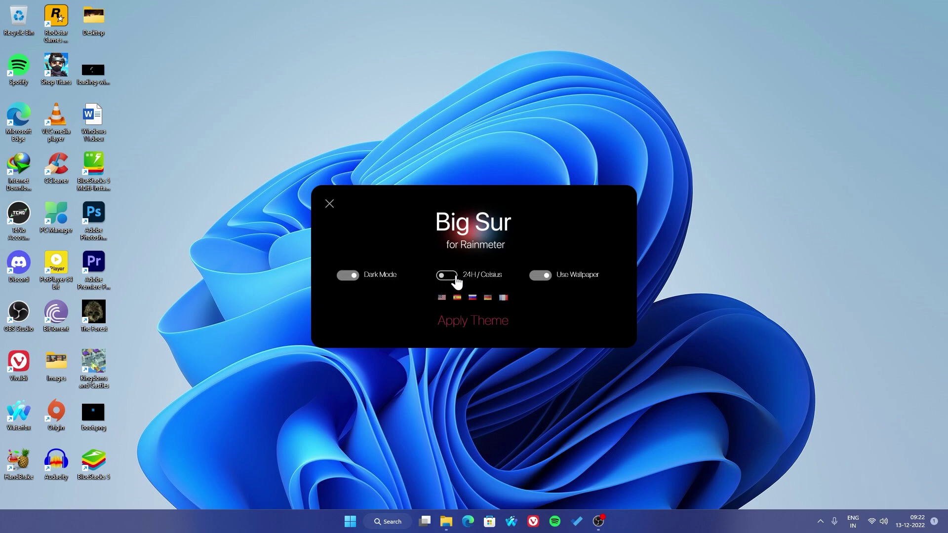
left_click(539, 277)
left_click(486, 332)
- Hide the desktop icons
left_click(413, 254)
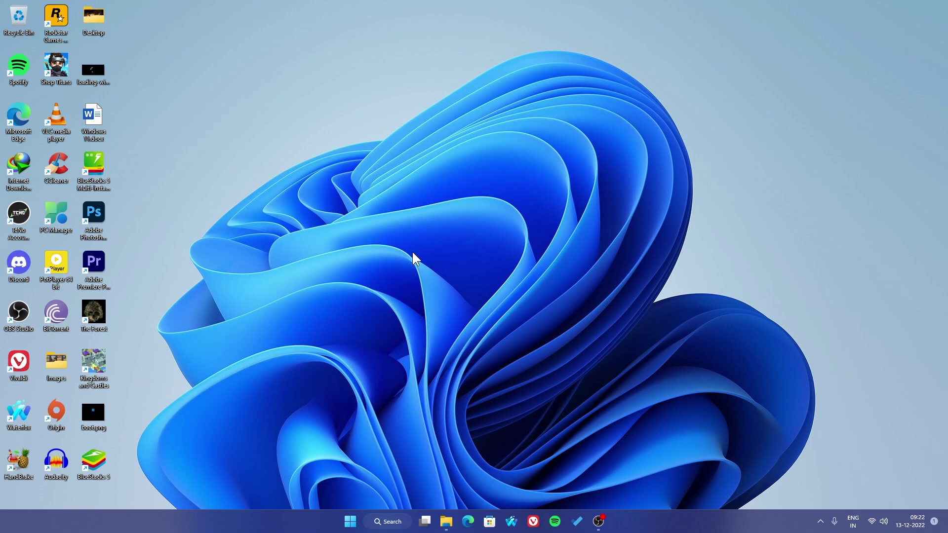
right_click(336, 128)
mouse_move(455, 140)
left_click(492, 223)
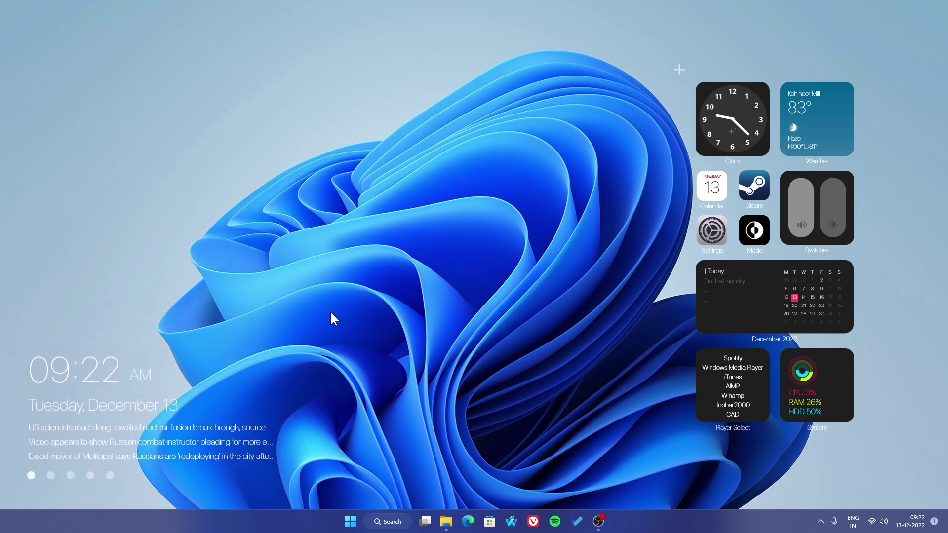
- Open the time and news widget's settings and accept them without changing any option
right_click(89, 377)
left_click(111, 387)
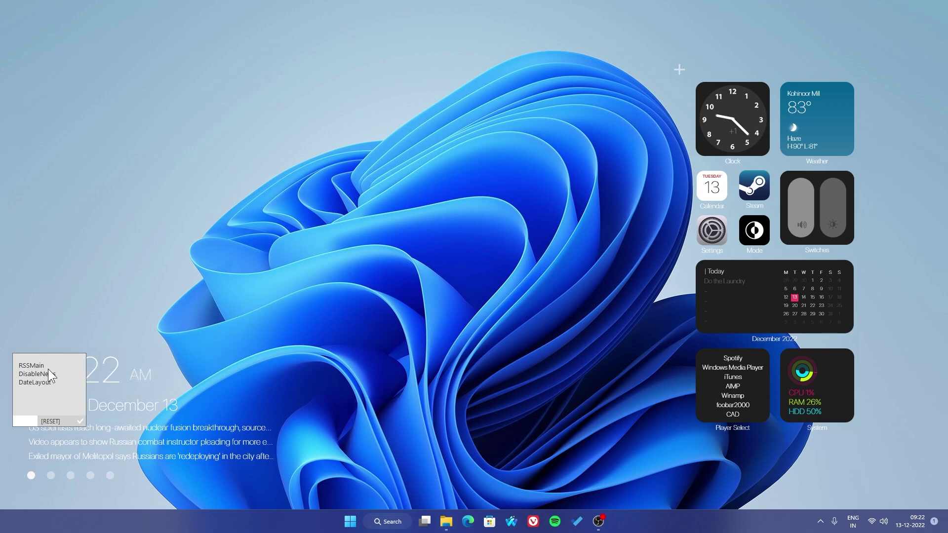
left_click(81, 422)
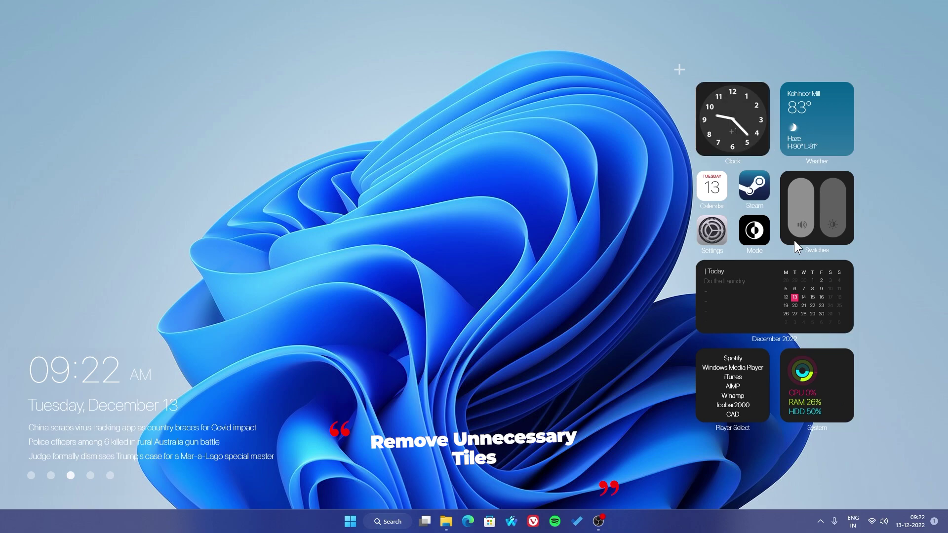
- Close the Clock and Player Select tiles on the desktop
right_click(747, 116)
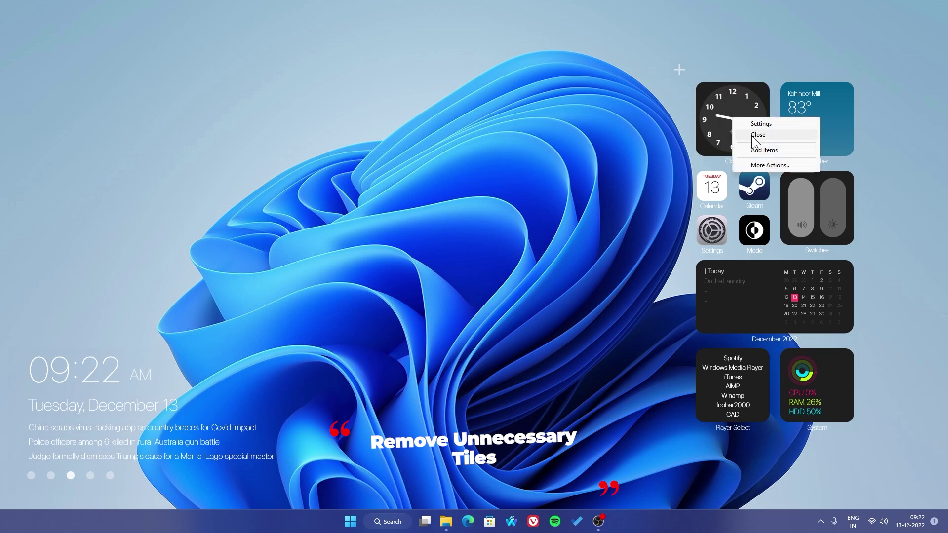
left_click(761, 135)
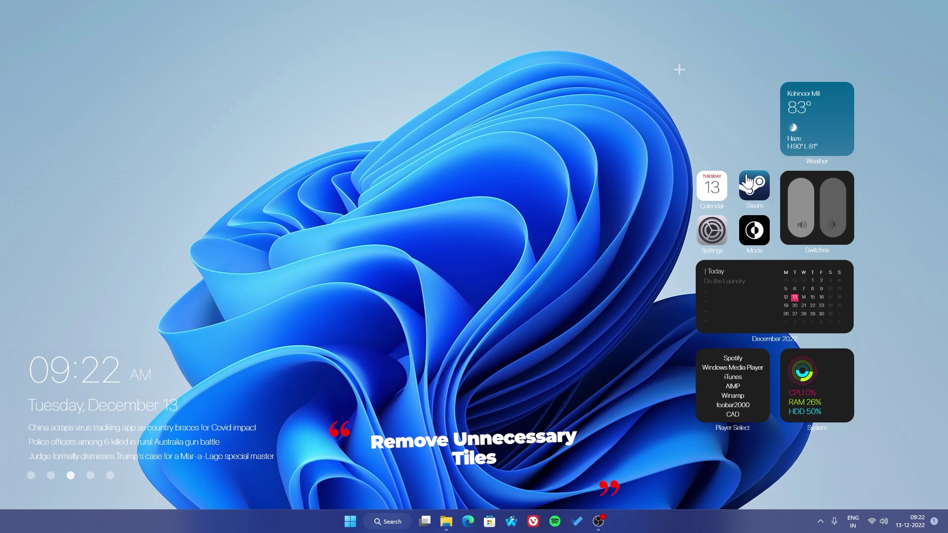
right_click(748, 397)
left_click(768, 429)
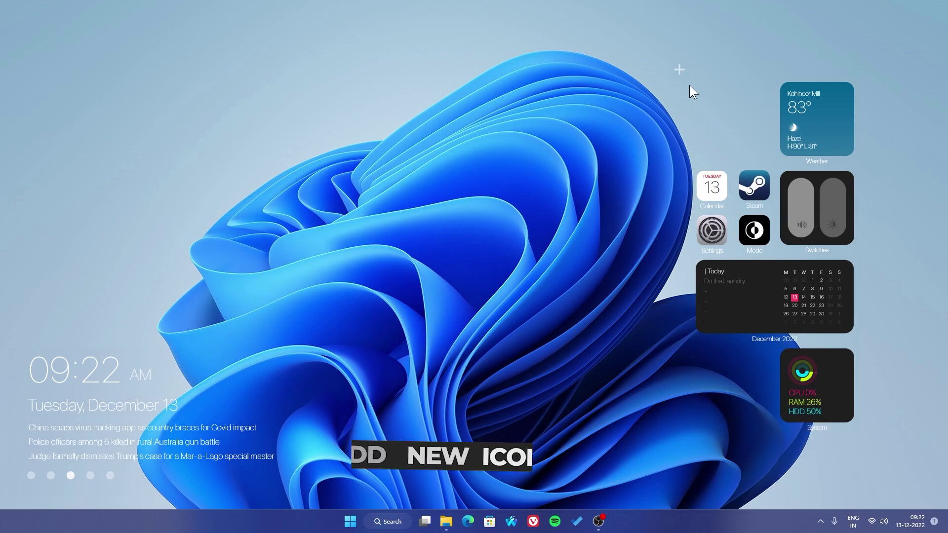
- Move the month calendar tile to the desktop's upper-right corner and shift the Switches and Weather tiles out of the way below it
left_click_drag(740, 324, 811, 85)
left_click_drag(801, 210, 698, 337)
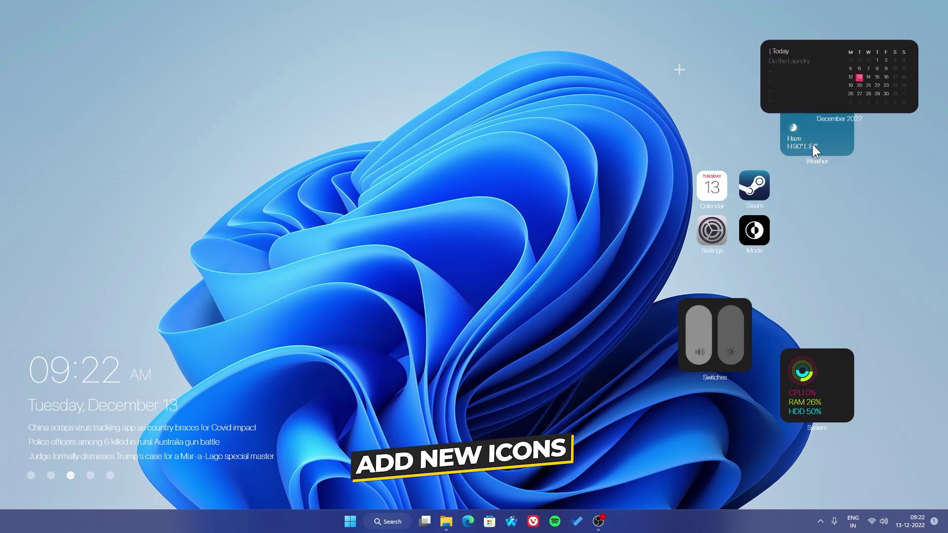
left_click_drag(812, 144, 865, 271)
- Line up the Calendar, Steam, Mode and Settings icons in one row directly below the month calendar tile
left_click_drag(712, 187, 775, 144)
left_click_drag(756, 194, 777, 183)
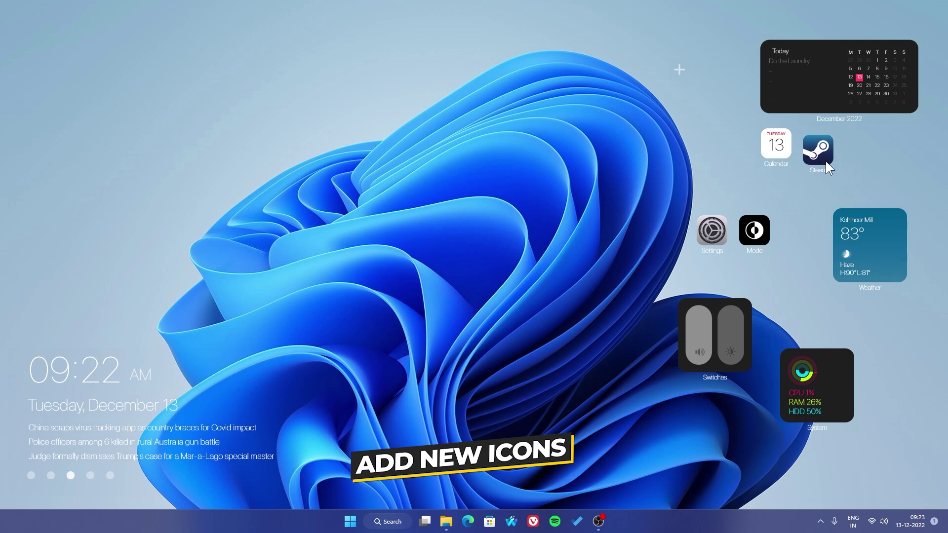
left_click_drag(826, 161, 827, 155)
left_click_drag(754, 230, 860, 144)
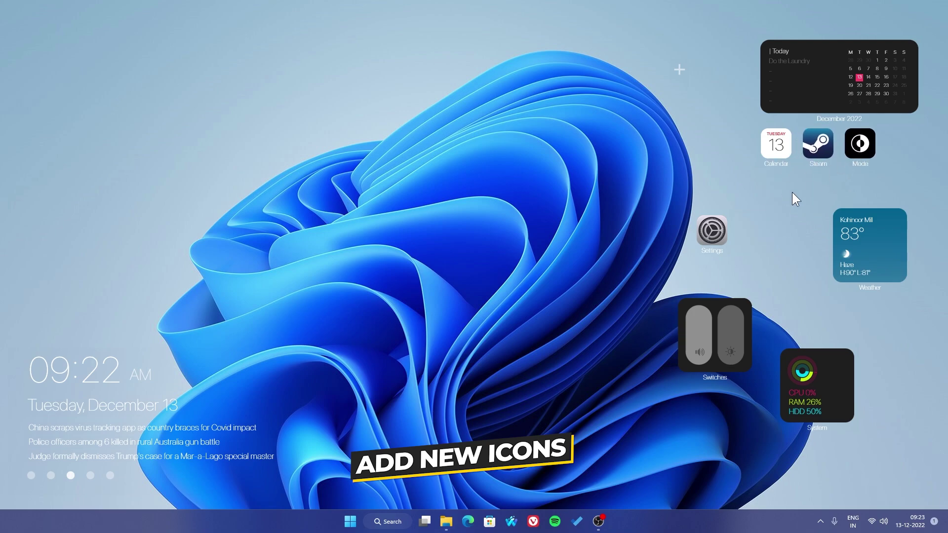
left_click_drag(707, 232, 896, 145)
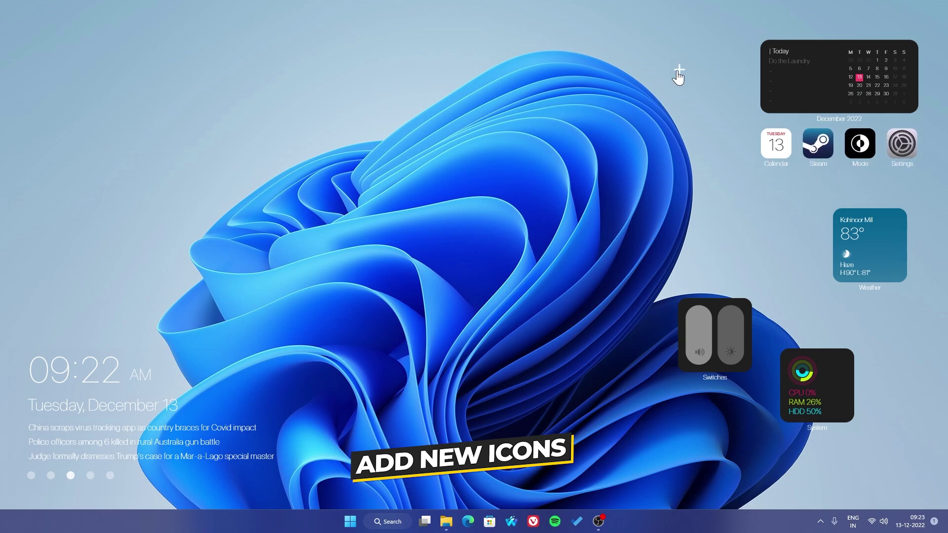
- Add the Battery and MediaControl widgets from the skin's widget gallery
left_click(679, 72)
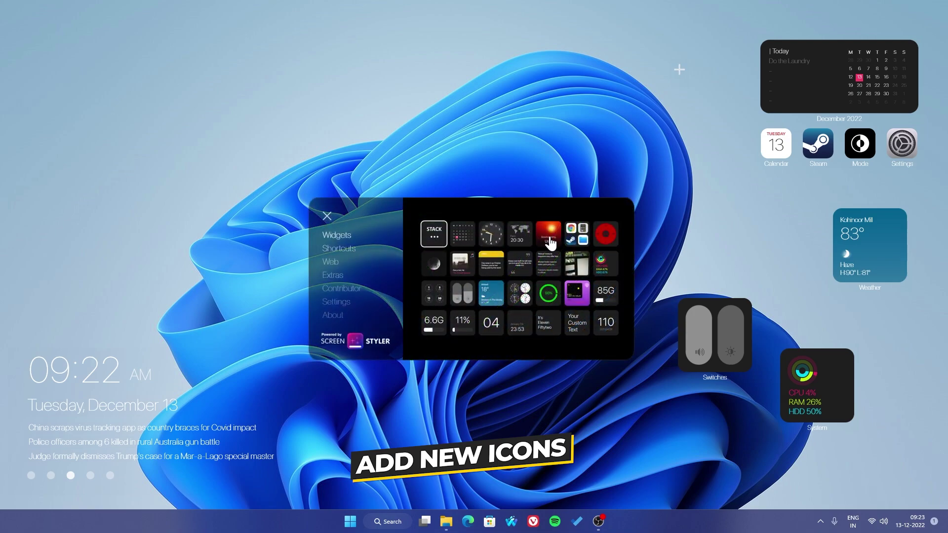
left_click(552, 299)
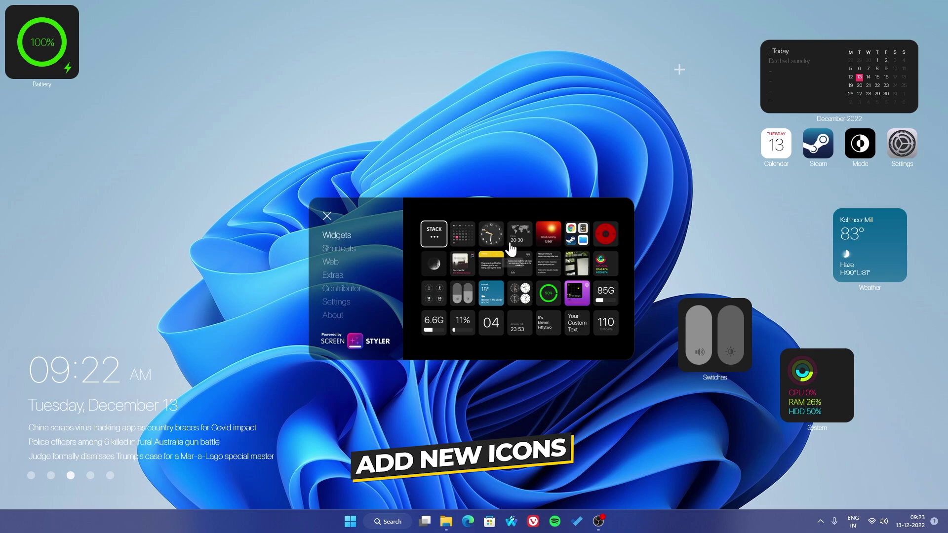
left_click(603, 238)
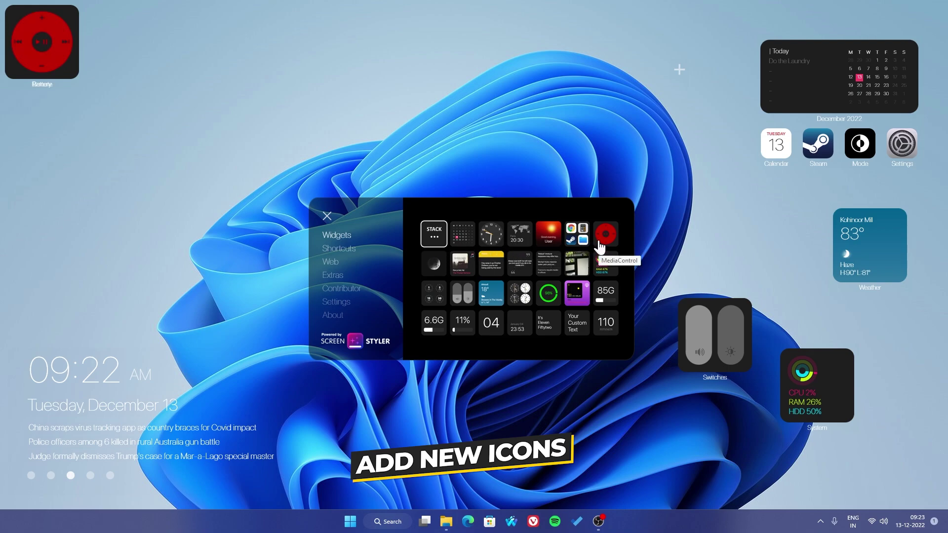
- Add app shortcuts for Audacity, Discord, Edge, Excel, Photoshop, Spotify, VLC and WinRAR from the gallery
left_click(340, 251)
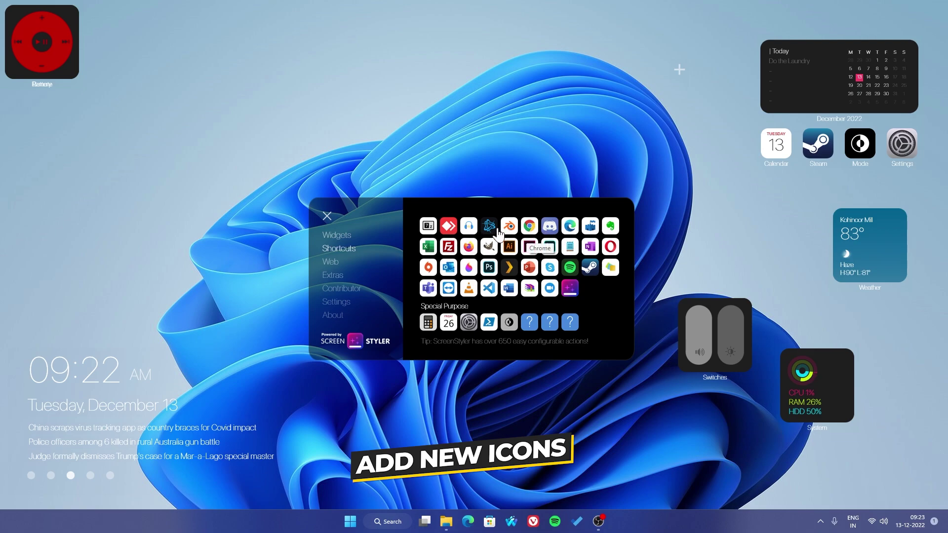
left_click(462, 231)
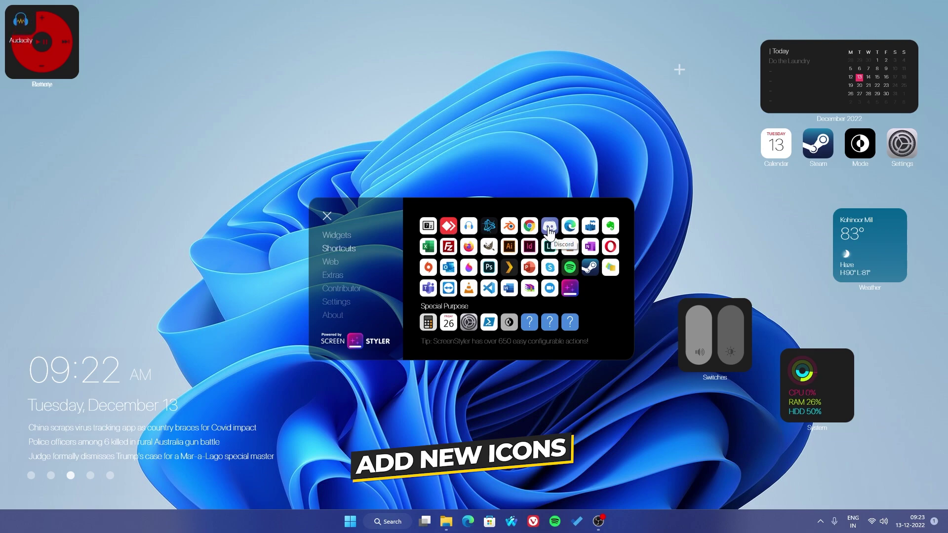
left_click(550, 225)
left_click(569, 225)
left_click(428, 246)
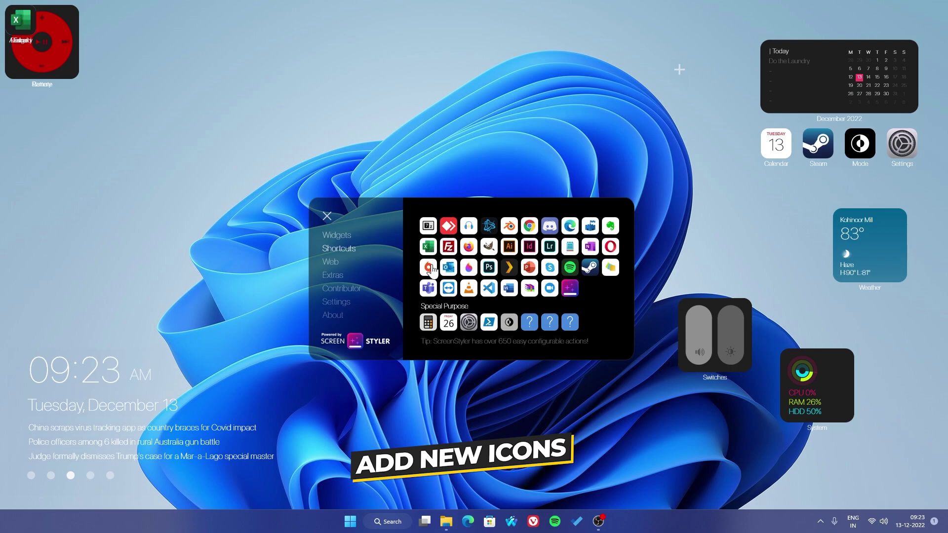
left_click(489, 267)
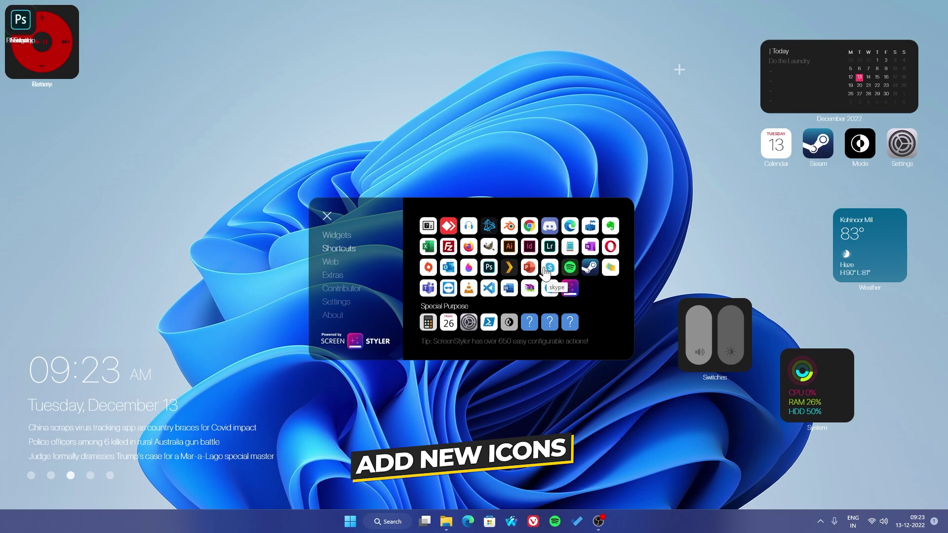
left_click(569, 268)
left_click(469, 289)
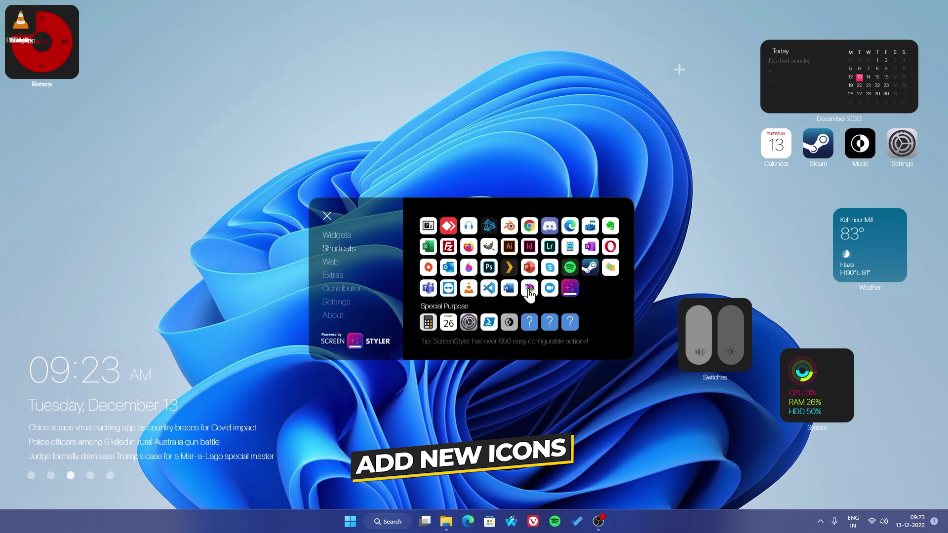
left_click(529, 290)
- Add web shortcuts for Netflix, Google, YouTube and Yahoo from the gallery
left_click(330, 261)
left_click(448, 226)
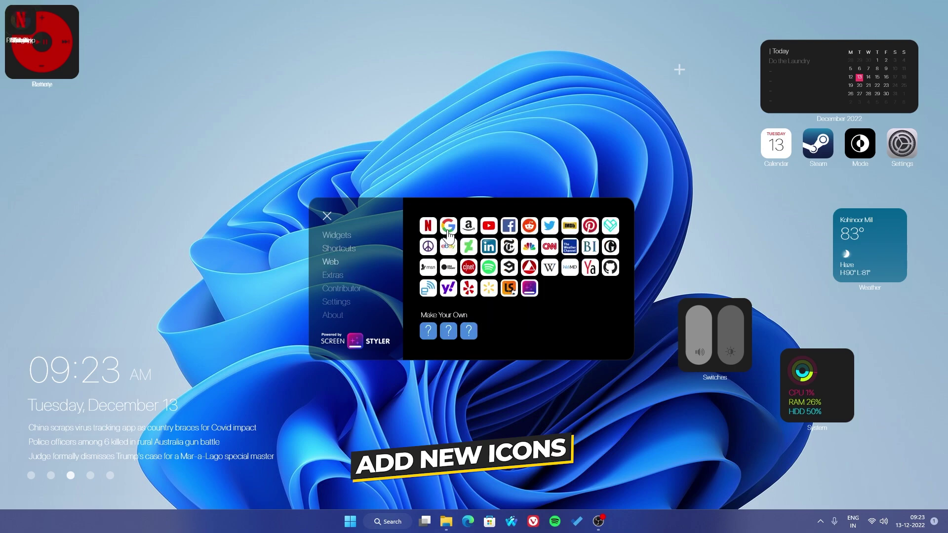
left_click(489, 226)
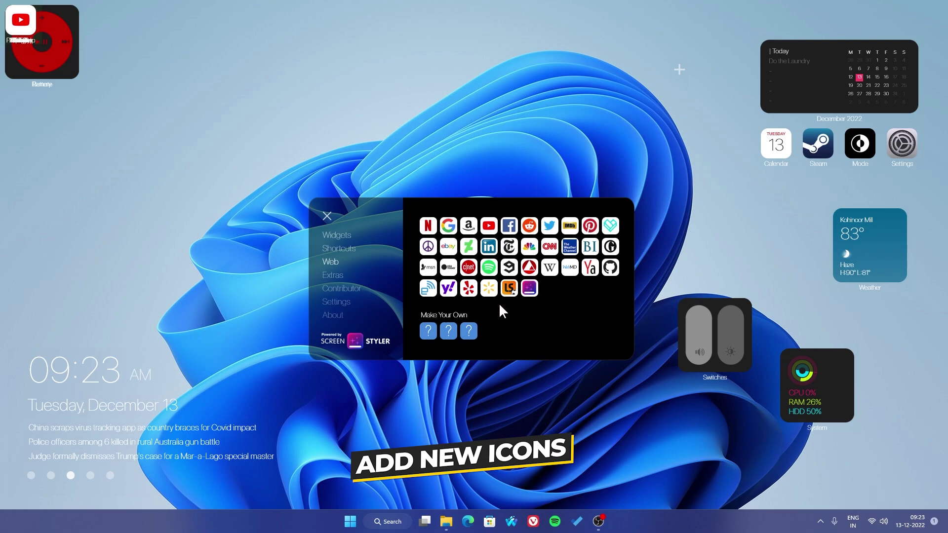
left_click(449, 289)
- Arrange the Yahoo, YouTube, Google and Netflix icons in a second row, with the Weather and System tiles side by side beneath
left_click_drag(24, 28, 758, 218)
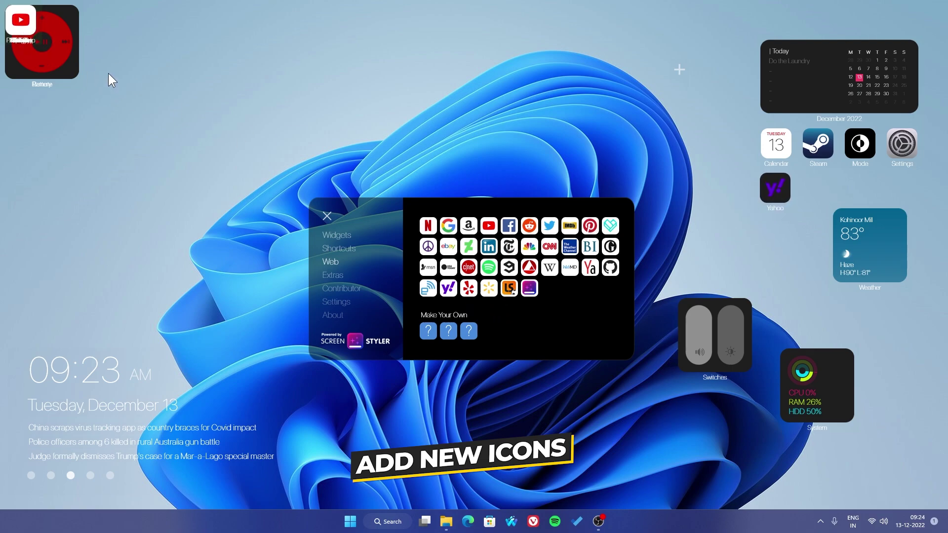
left_click_drag(33, 28, 845, 224)
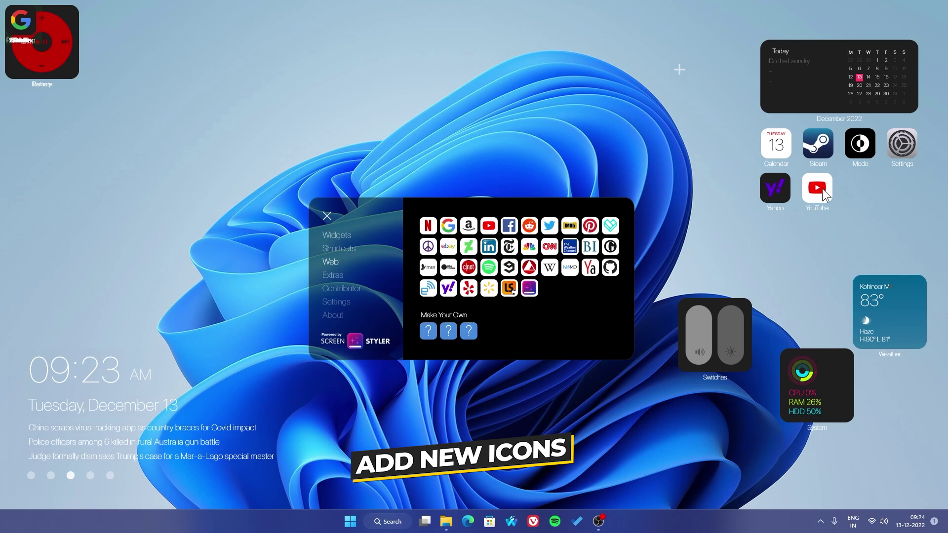
left_click_drag(20, 28, 855, 197)
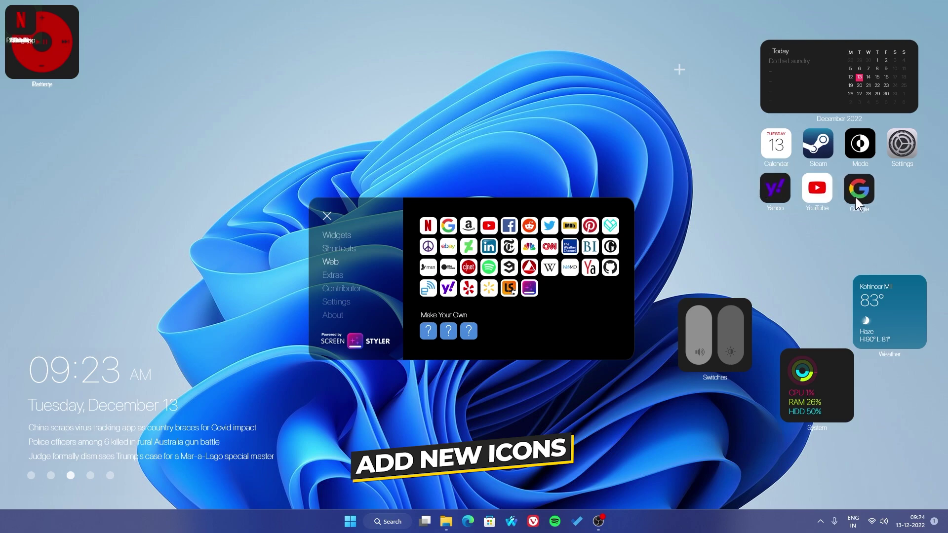
left_click_drag(18, 25, 911, 213)
left_click_drag(895, 317, 801, 258)
left_click_drag(819, 379, 887, 250)
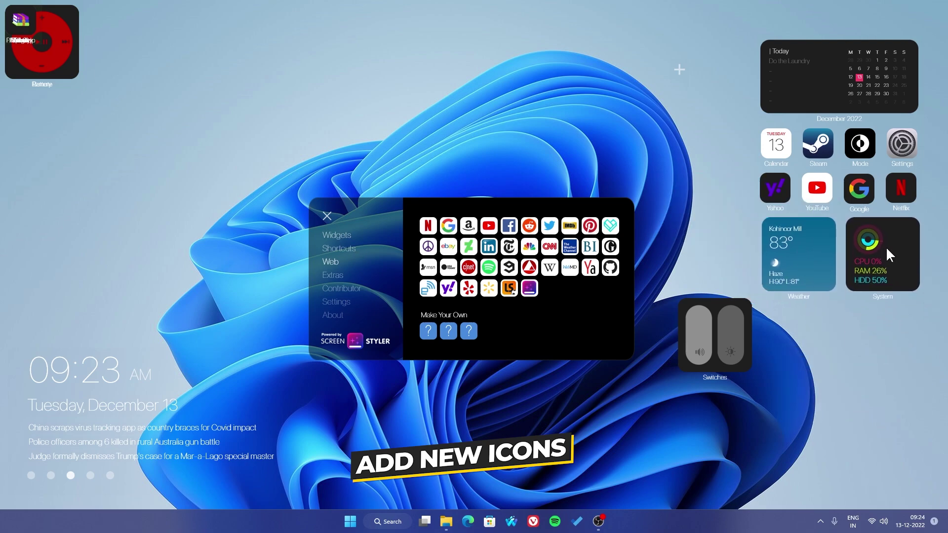
- Arrange the WinRAR, VLC, Spotify and Photoshop icons in a row beneath the Weather and System tiles
left_click_drag(21, 21, 795, 324)
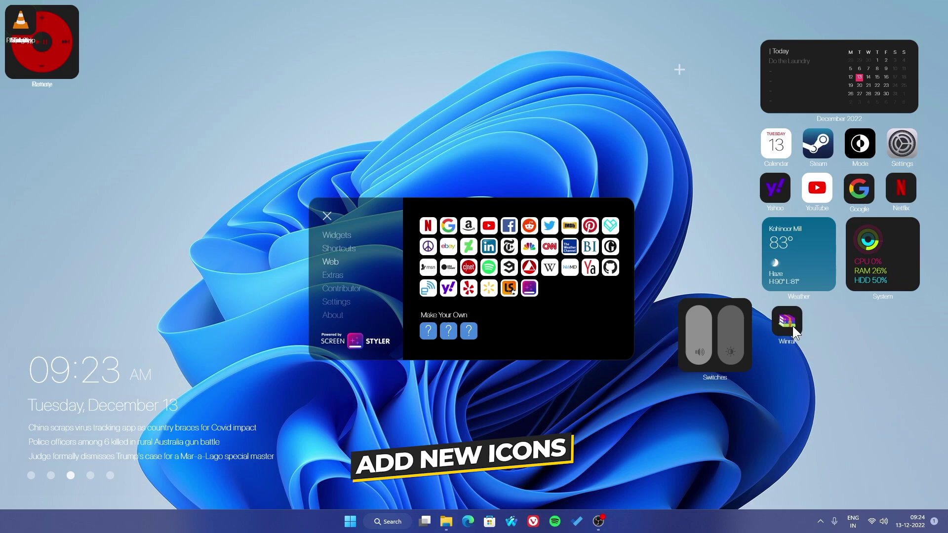
left_click_drag(8, 26, 816, 326)
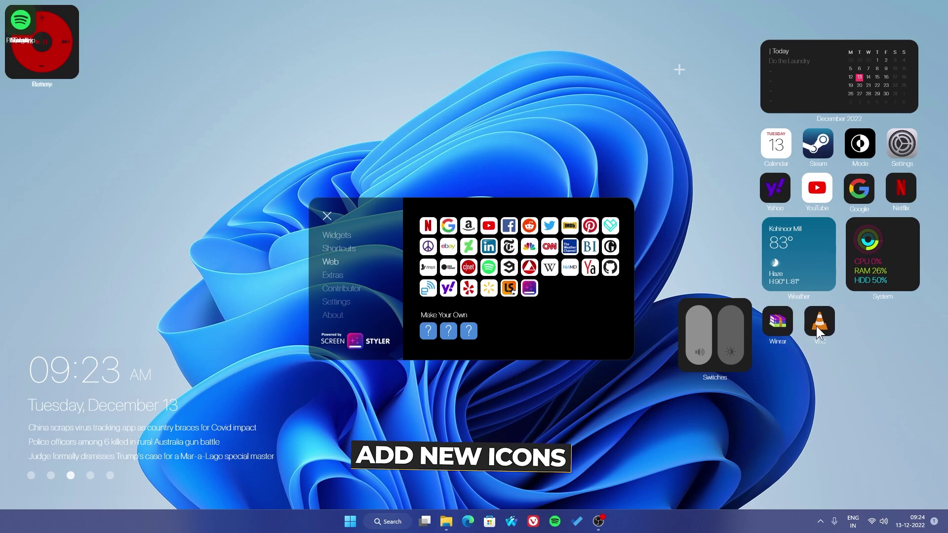
left_click_drag(17, 38, 833, 278)
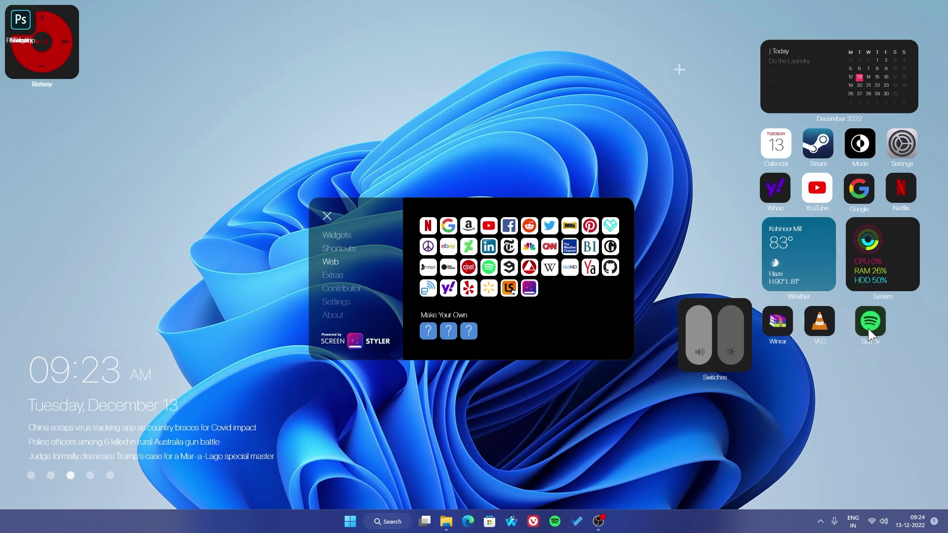
left_click_drag(21, 20, 908, 302)
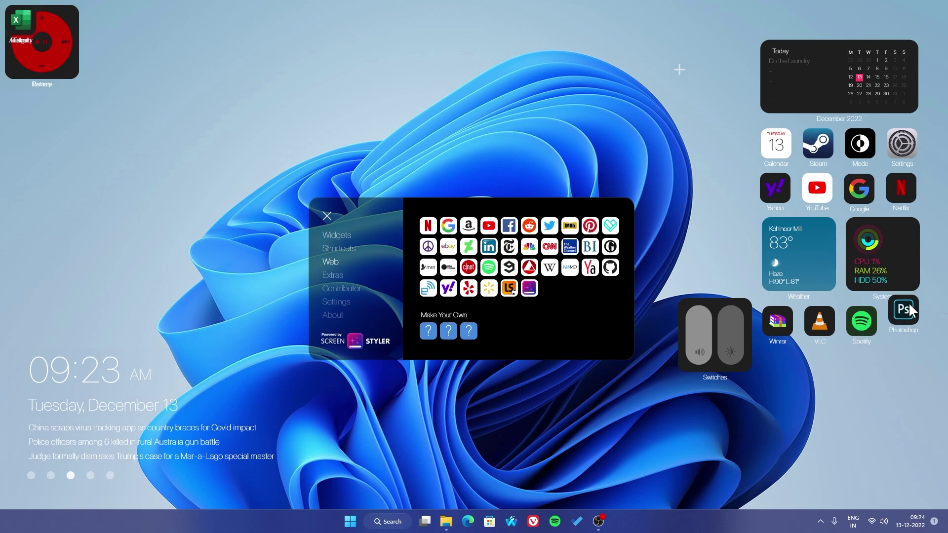
- Arrange the Excel, Edge, Discord and Audacity icons in a row beneath the WinRAR, VLC, Spotify and Photoshop icons
left_click_drag(19, 32, 776, 357)
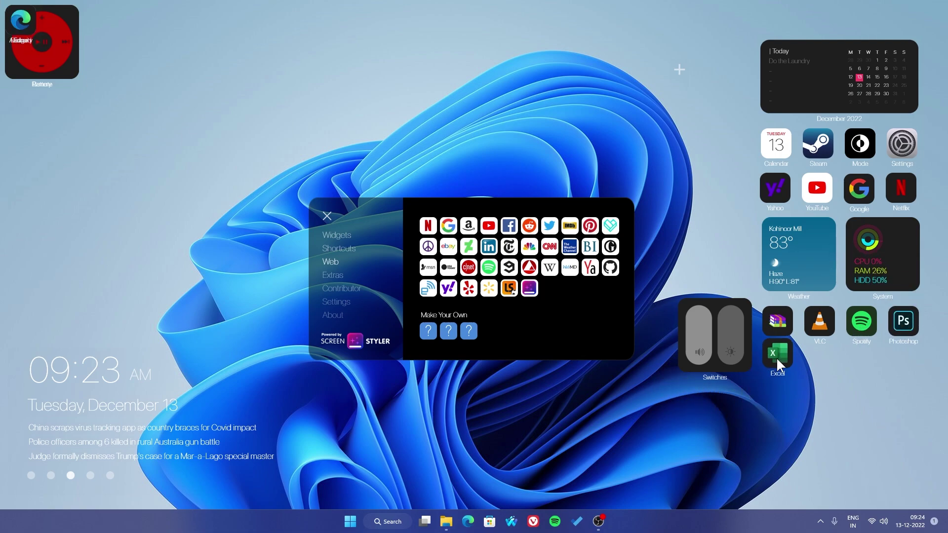
left_click_drag(20, 31, 822, 367)
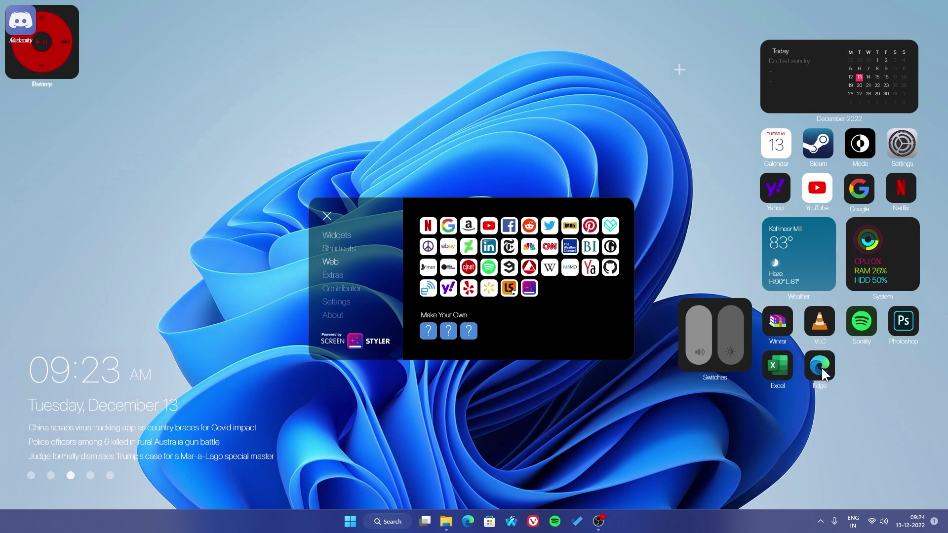
left_click_drag(22, 28, 872, 364)
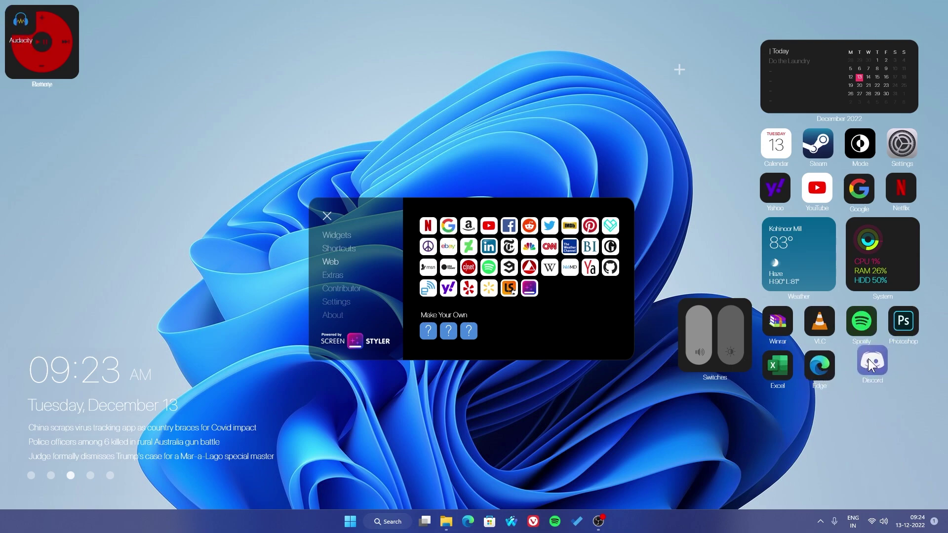
left_click_drag(21, 29, 902, 363)
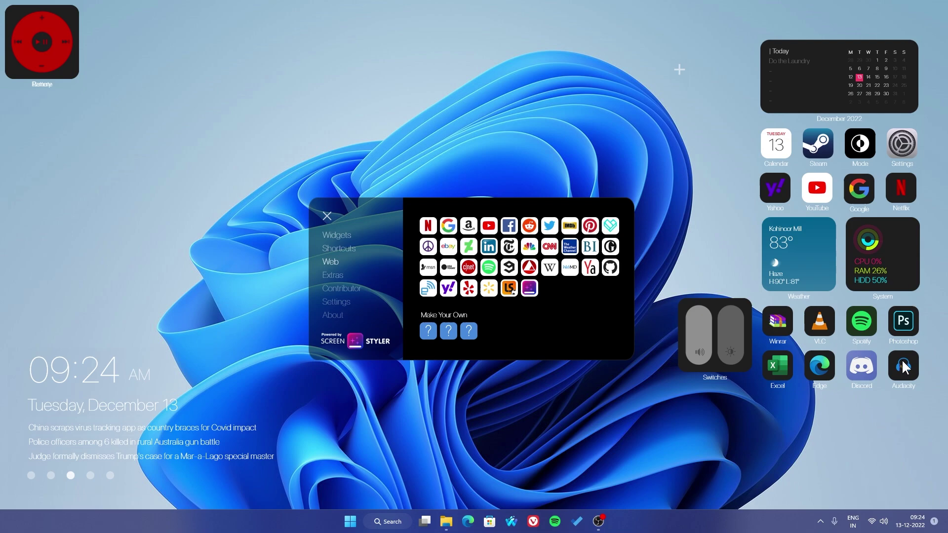
- Show the widget gallery and place the Switches and Remote tiles side by side beneath the Excel, Edge, Discord and Audacity row
left_click(341, 240)
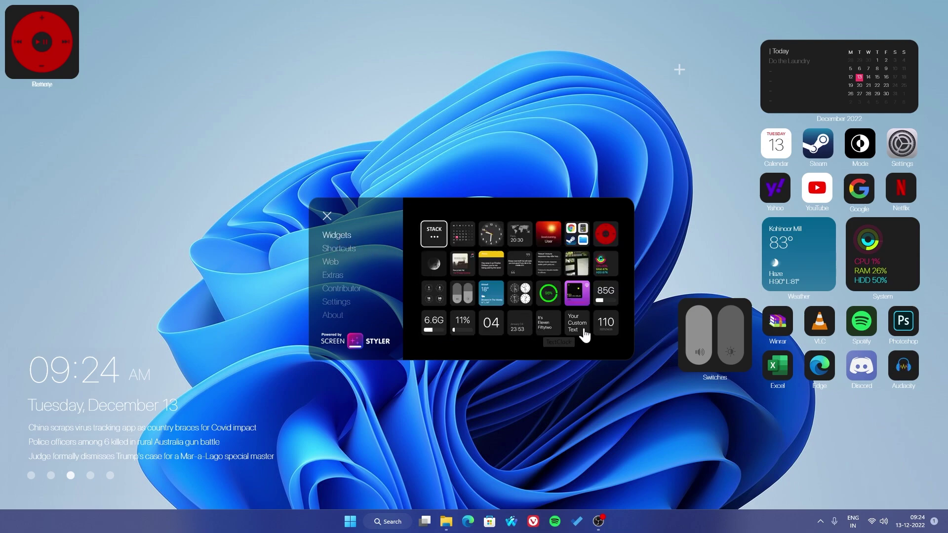
left_click_drag(716, 340, 798, 438)
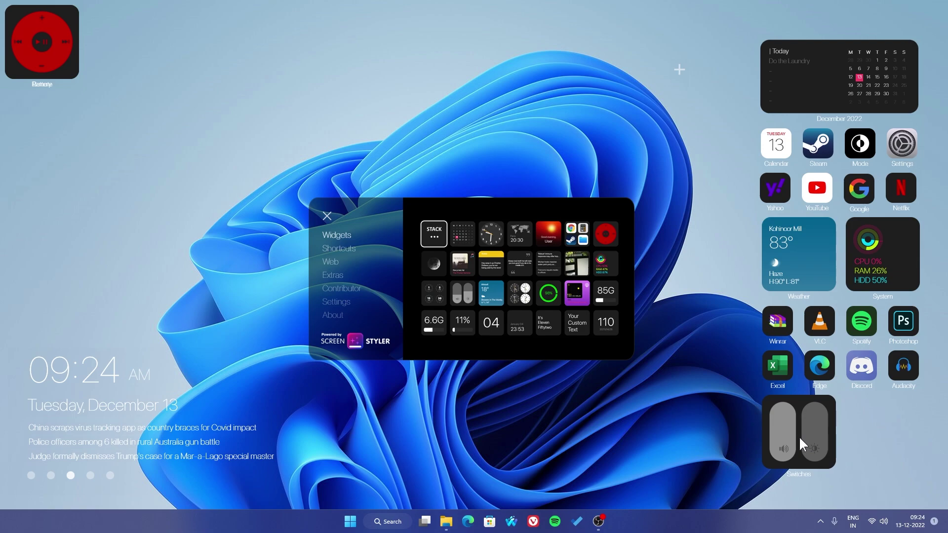
left_click_drag(58, 48, 902, 440)
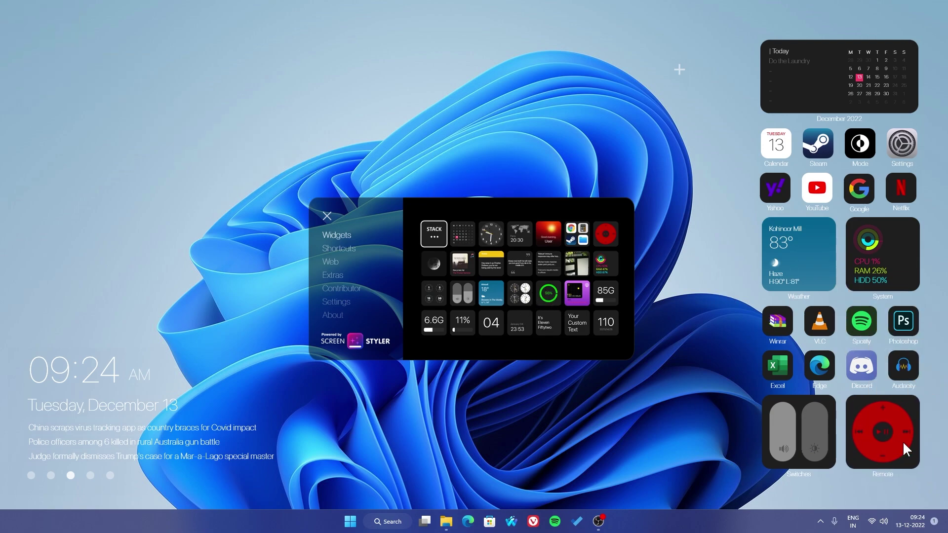
- Replace the Remote tile with the Battery widget from the gallery, placing it beside the Switches tile
right_click(883, 432)
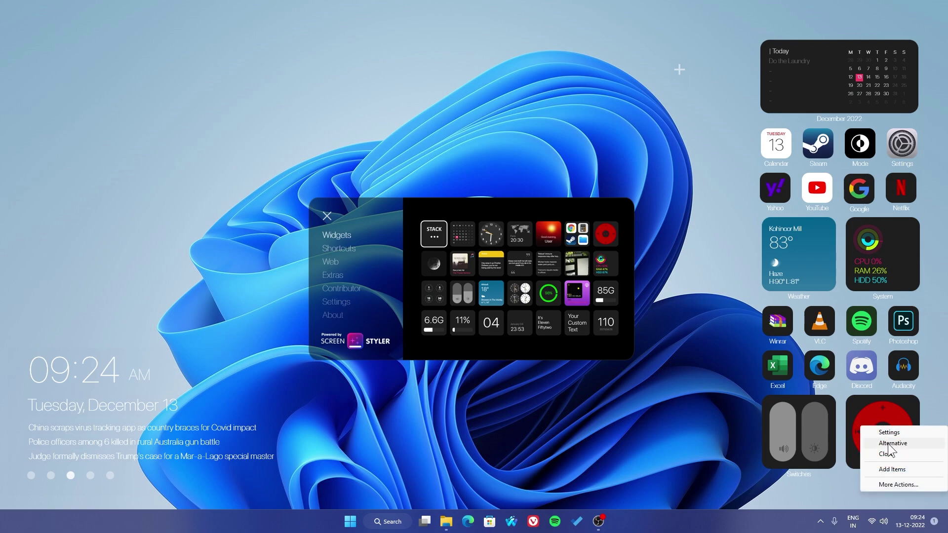
left_click(868, 455)
left_click(549, 294)
left_click_drag(68, 78, 910, 466)
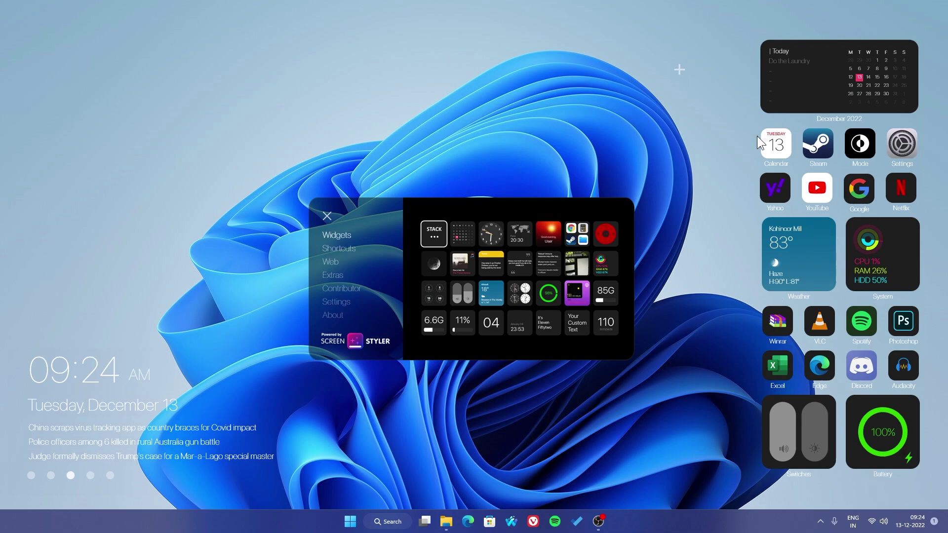
- Add the translucent background panel from the skin's extras and move it near the widget column
left_click(331, 277)
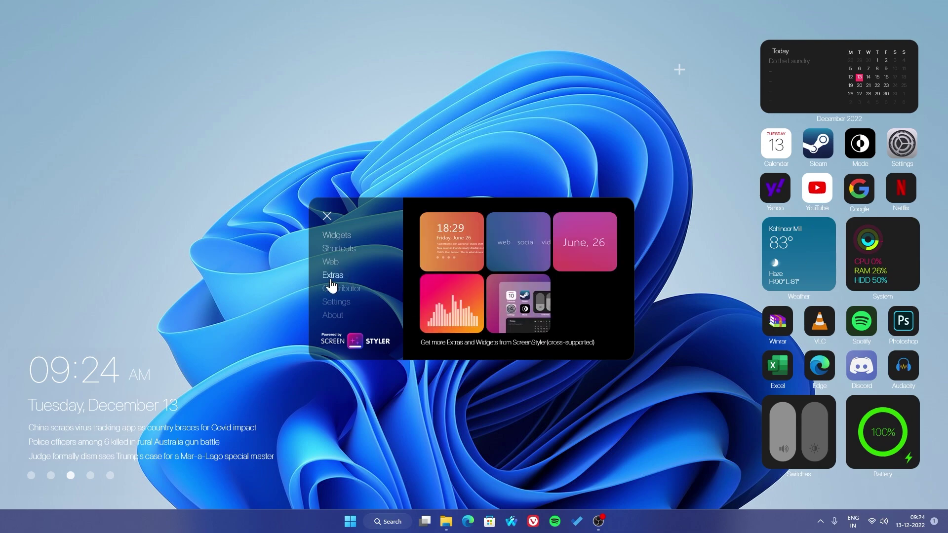
left_click(510, 318)
left_click_drag(147, 212, 765, 229)
- Adjust the background panel's width and height to frame the widget column, and set its opacity to about 29
right_click(644, 133)
left_click(657, 141)
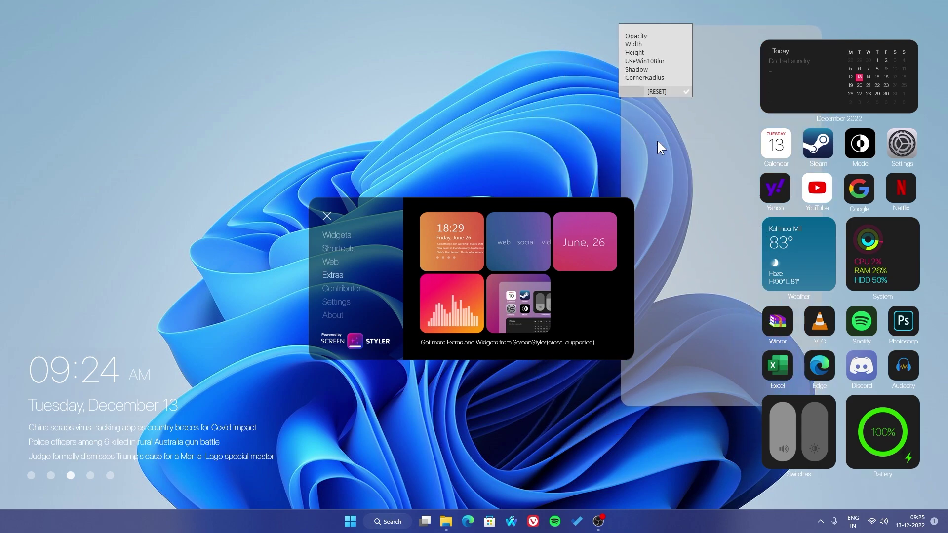
left_click(635, 46)
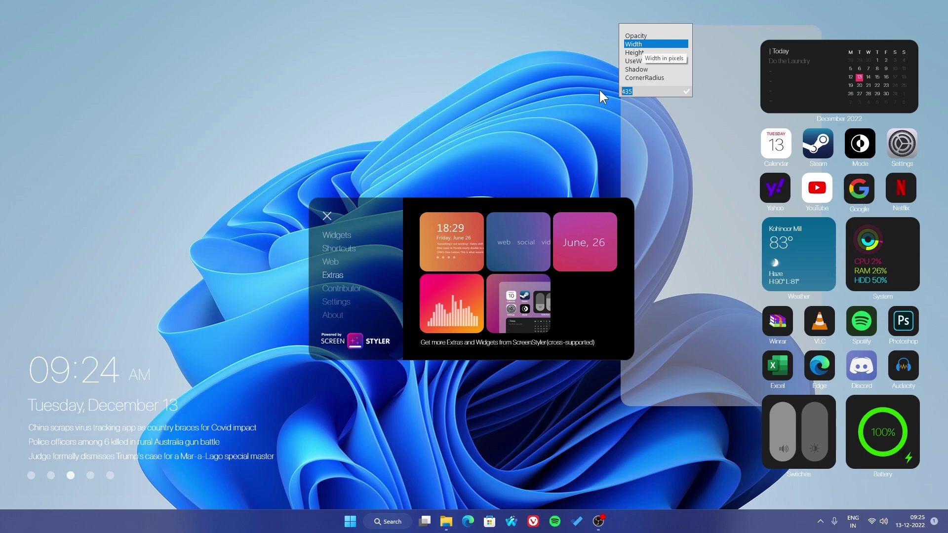
left_click(632, 52)
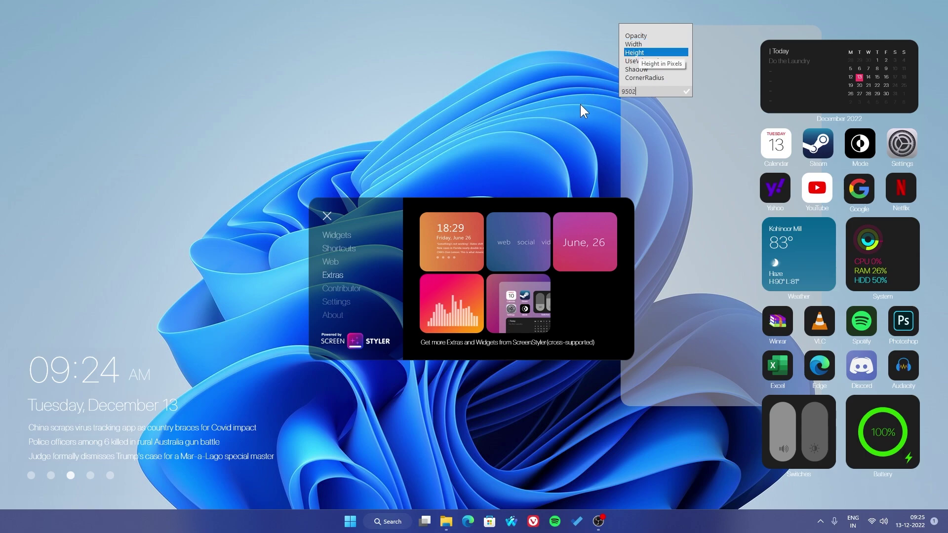
key("BackSpace")
left_click(630, 36)
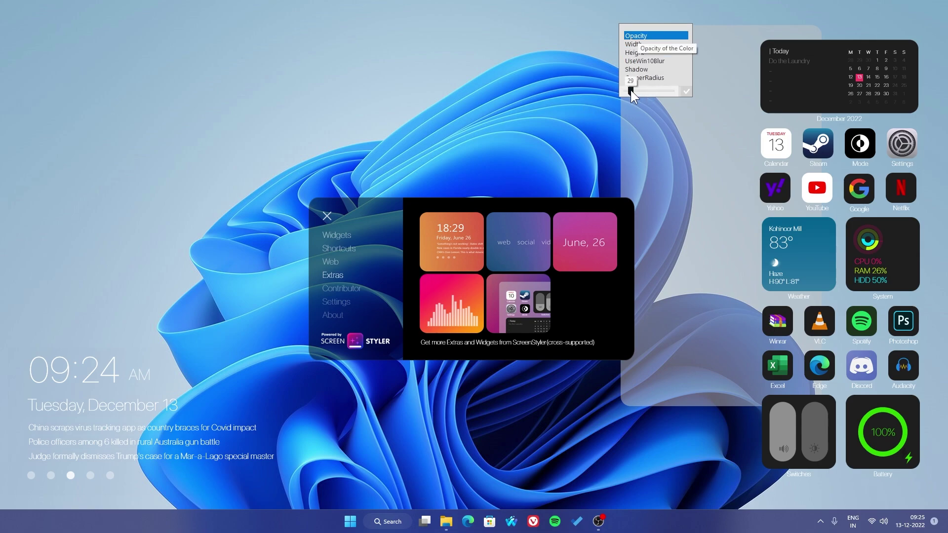
left_click(686, 90)
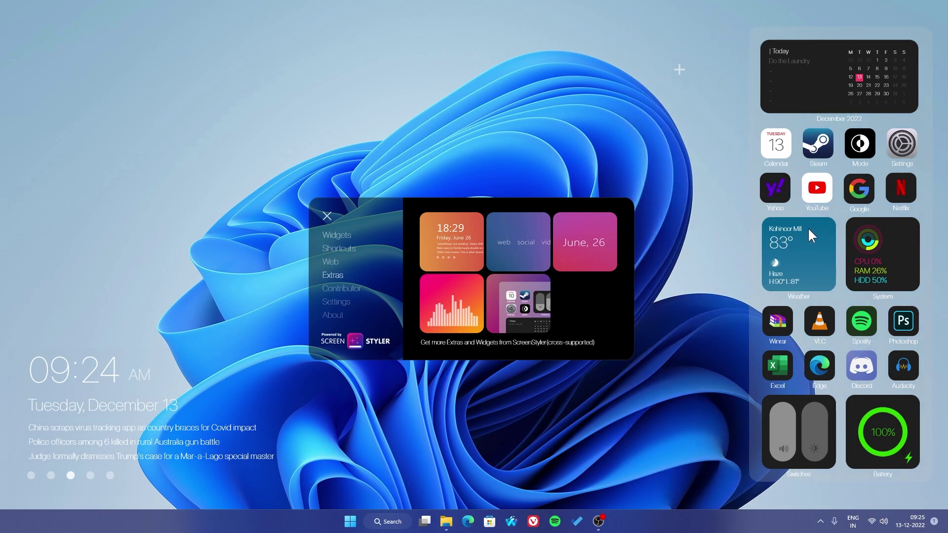
- Turn on Hide Labels in the skin's settings and close the widget gallery
left_click(336, 303)
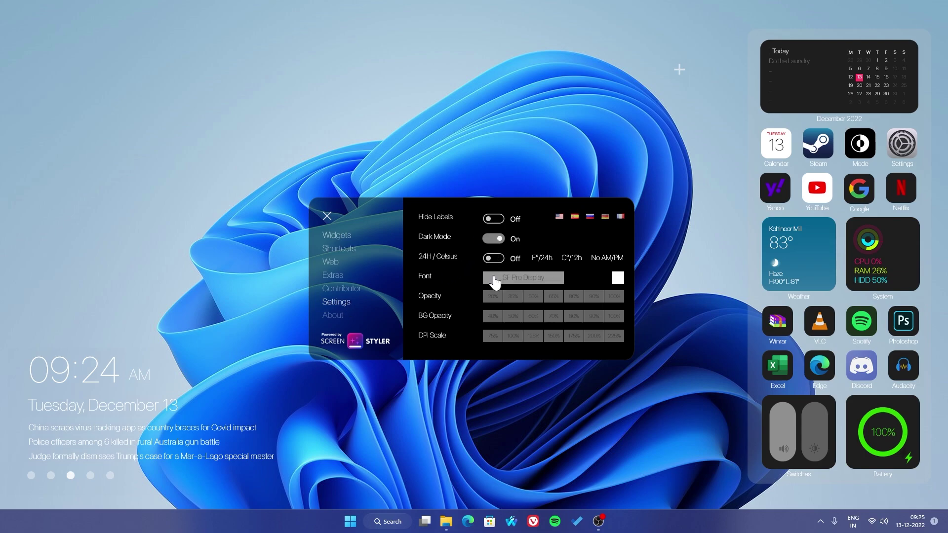
left_click(493, 217)
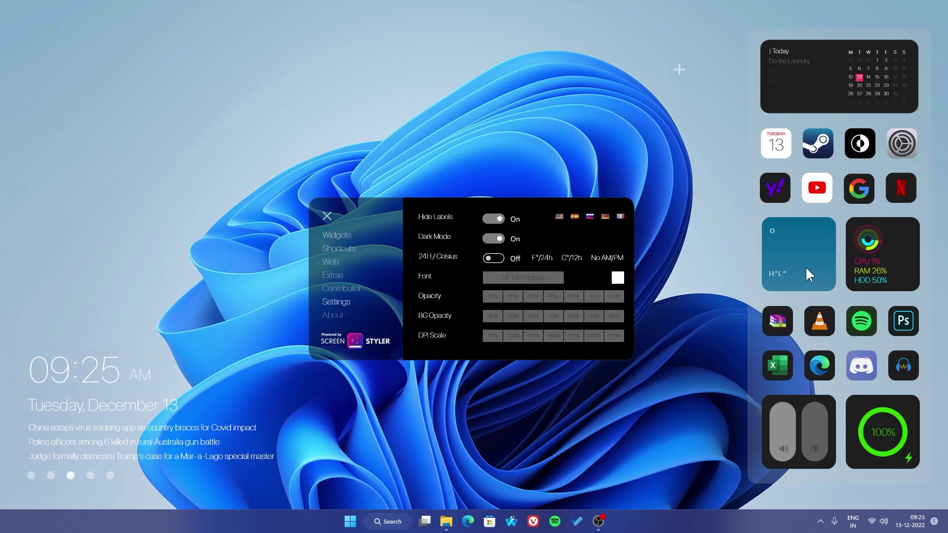
left_click(327, 216)
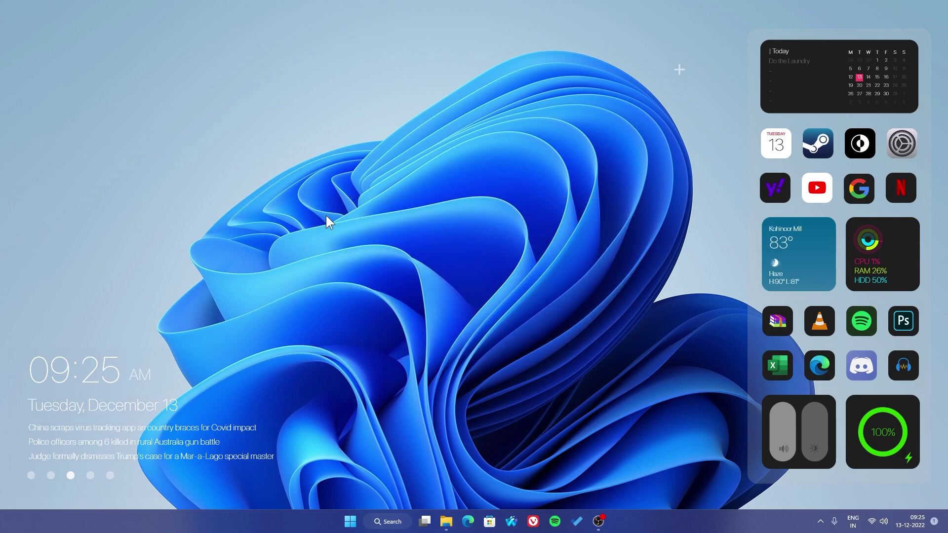
- Install Droptop Basic Version.rmskin from the Downloads folder with all its included components
left_click(445, 521)
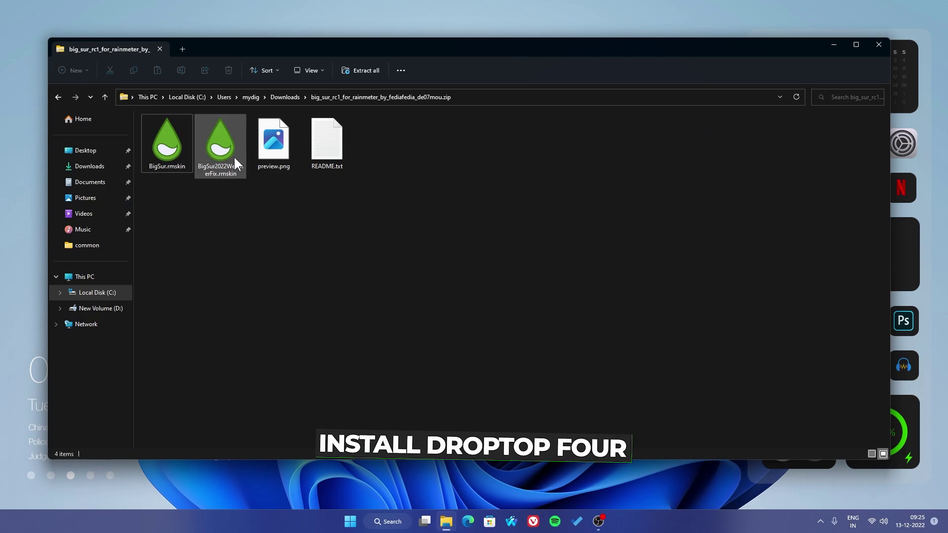
left_click(60, 99)
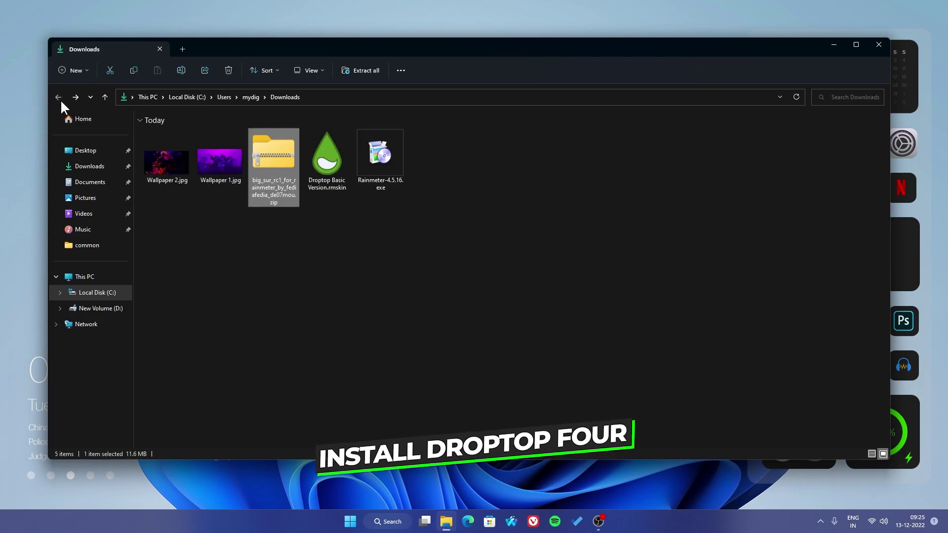
right_click(319, 160)
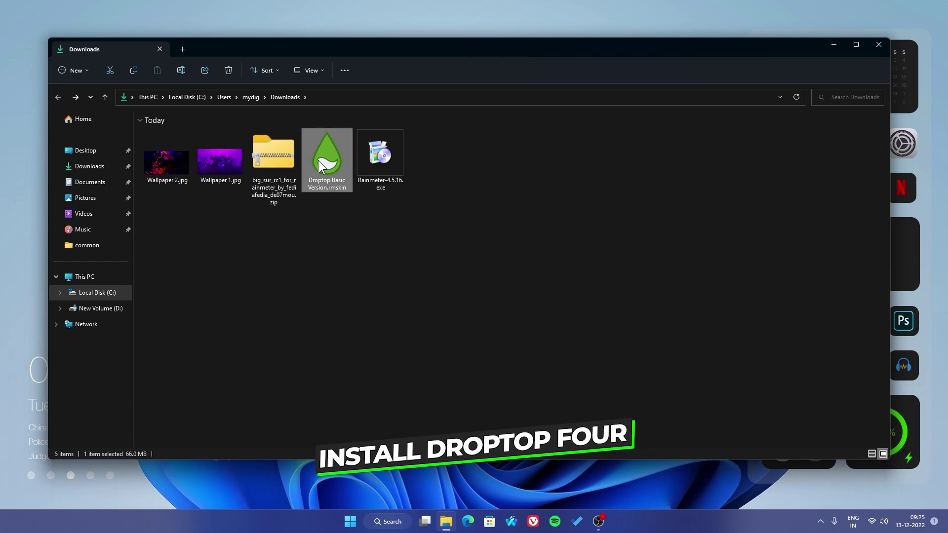
left_click(342, 194)
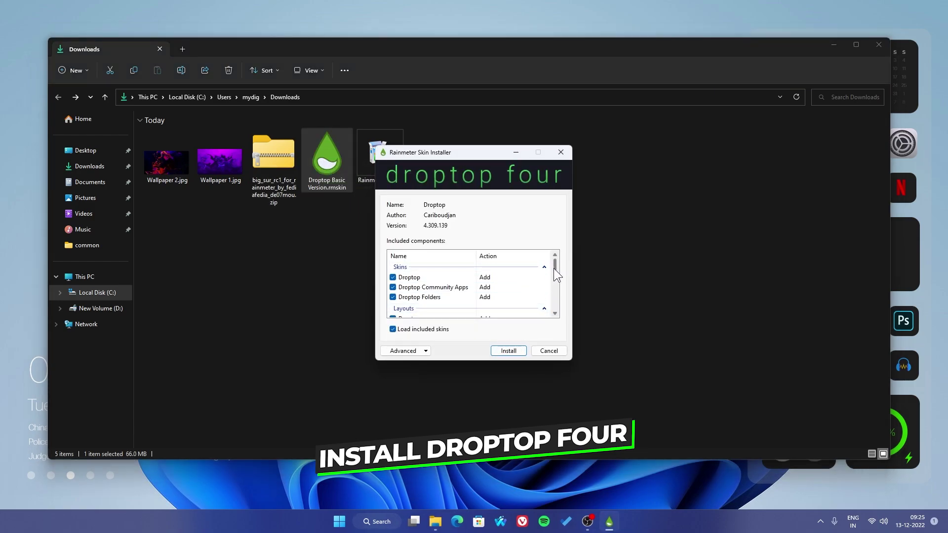
left_click_drag(555, 267, 554, 315)
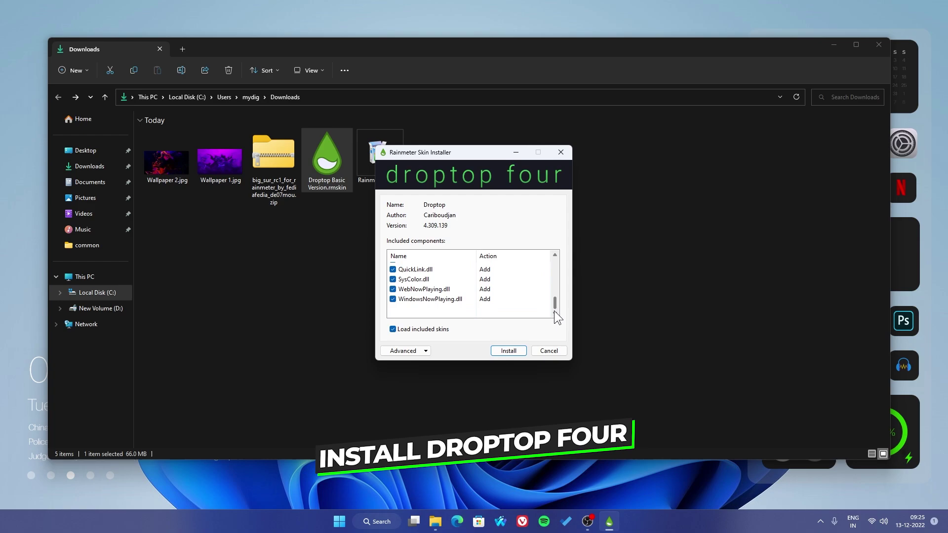
left_click(511, 350)
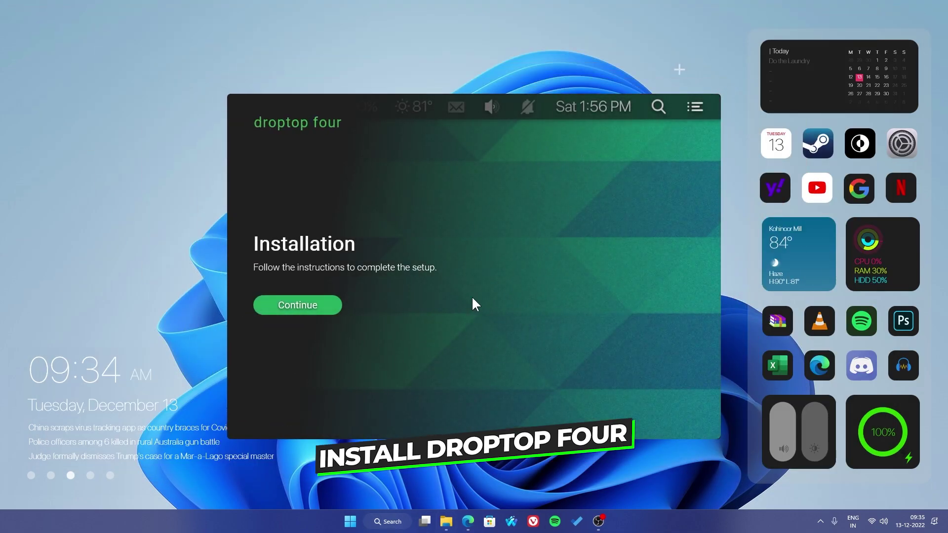
- Start the Droptop Four setup, choosing English US as the language and Desktop only as the display mode
left_click(313, 316)
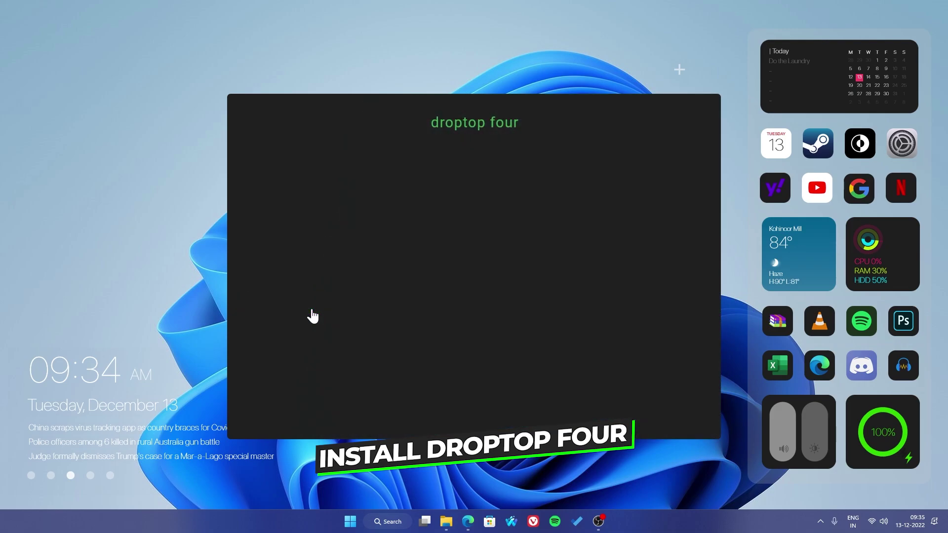
left_click(327, 180)
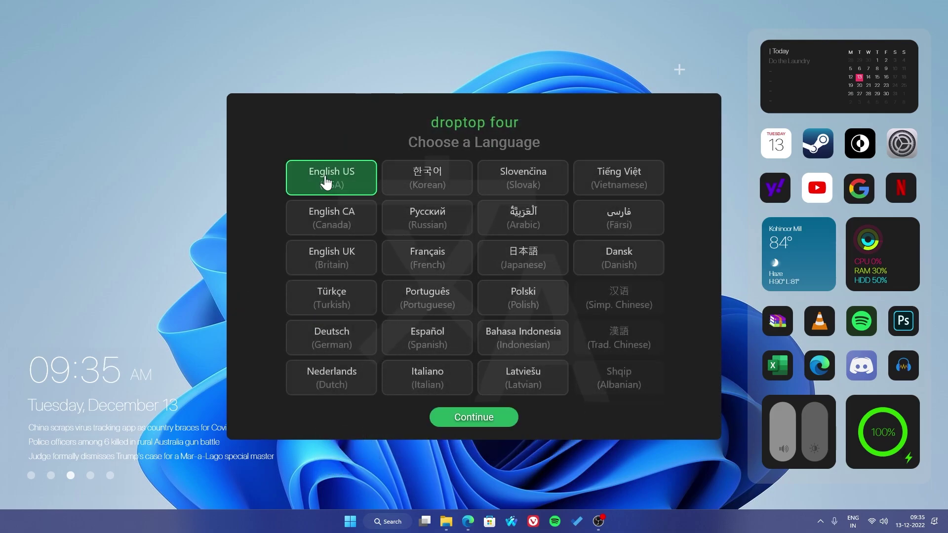
left_click(476, 418)
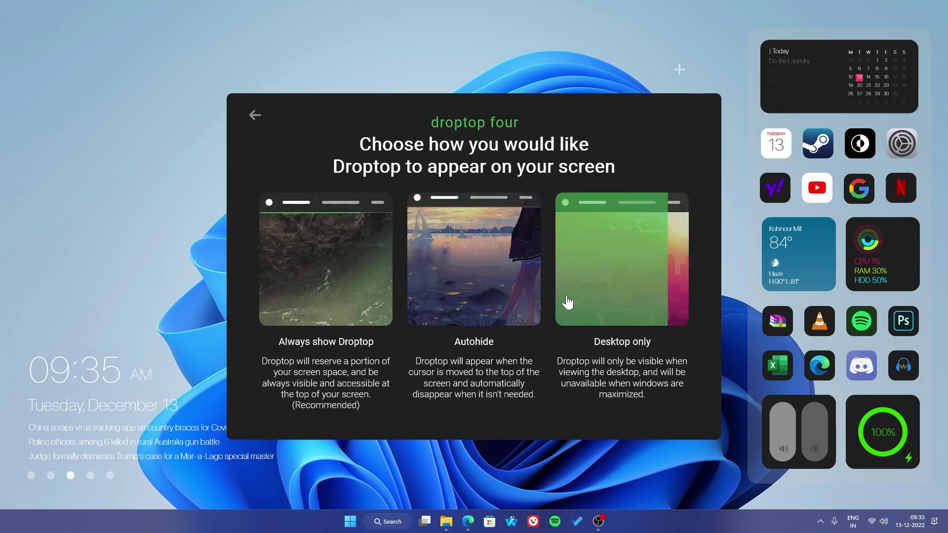
left_click(589, 275)
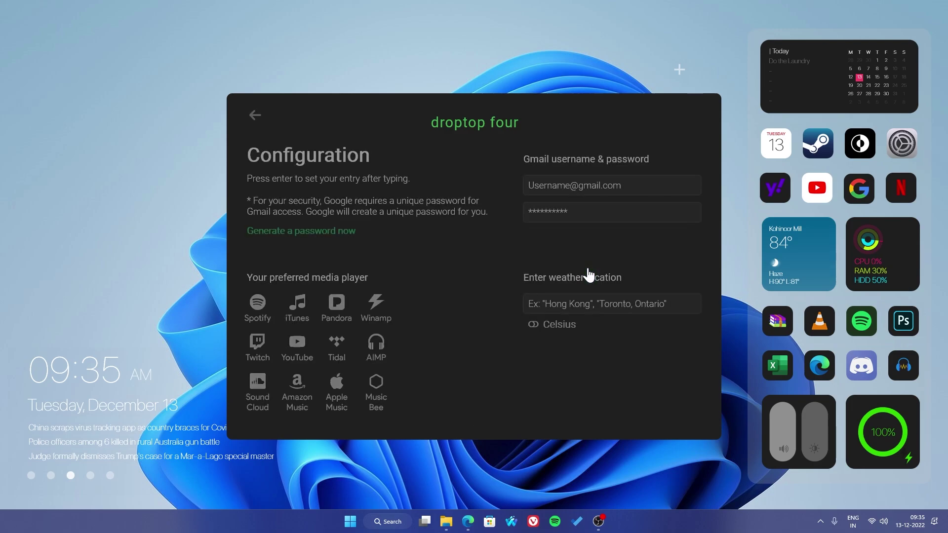
- Choose Spotify as the preferred media player, enter Tokyo as the weather location and enable Celsius
left_click(257, 307)
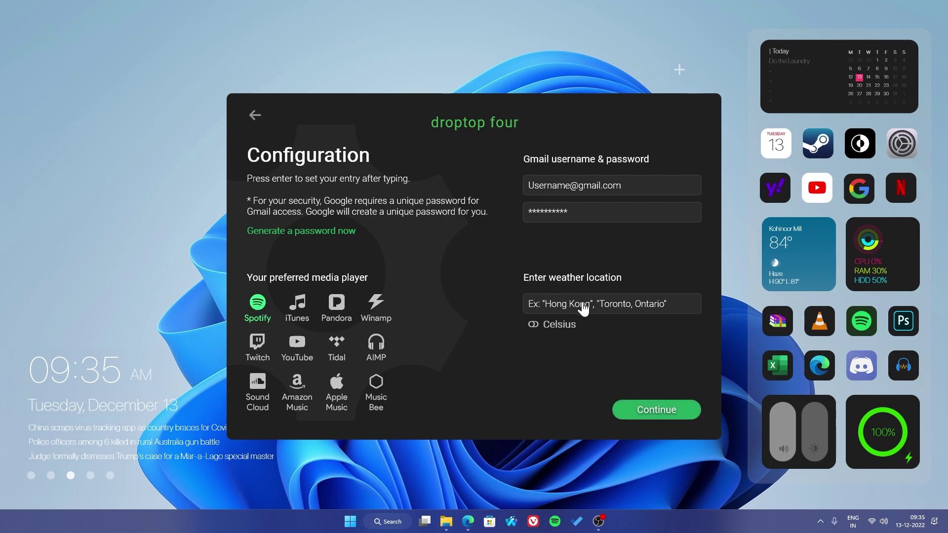
left_click(555, 303)
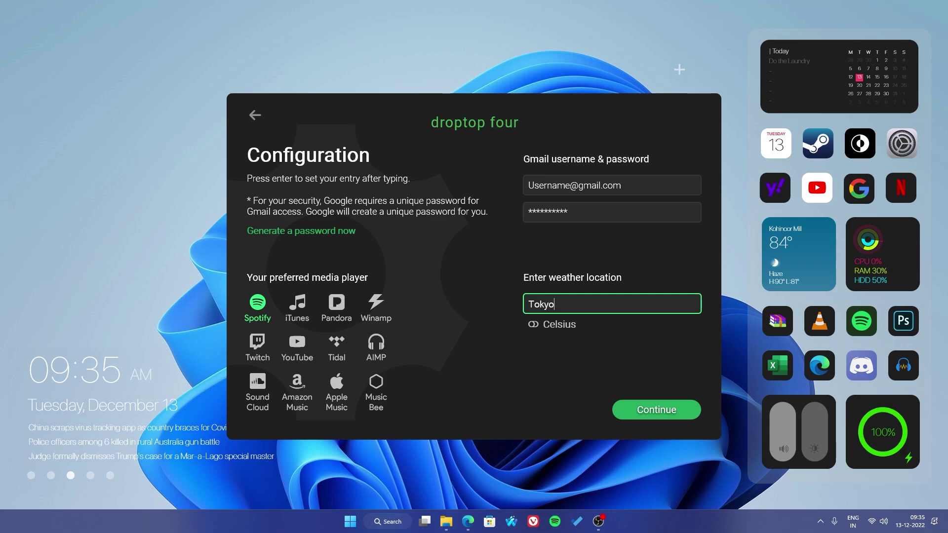
key("Return")
left_click(532, 326)
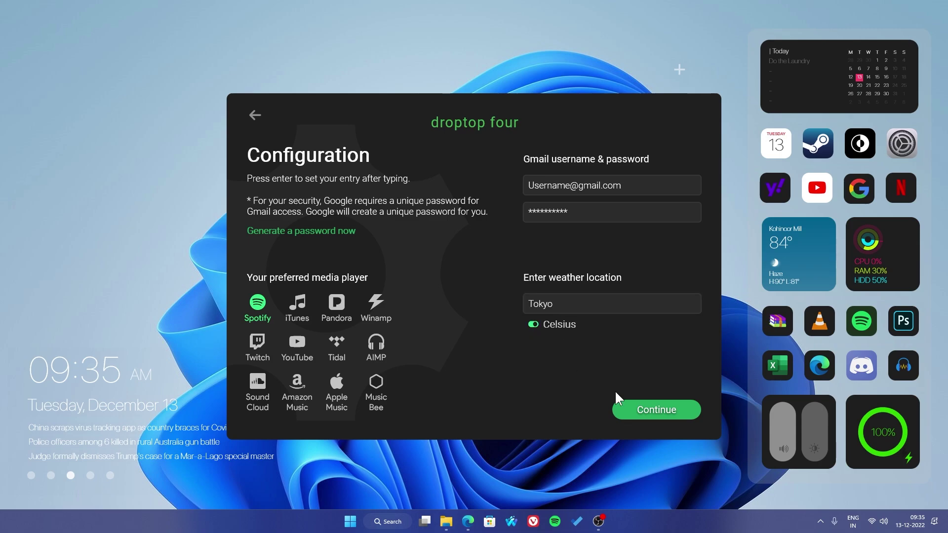
- Continue past the configuration page and choose the plain Apple logo as the Droptop home button
left_click(638, 419)
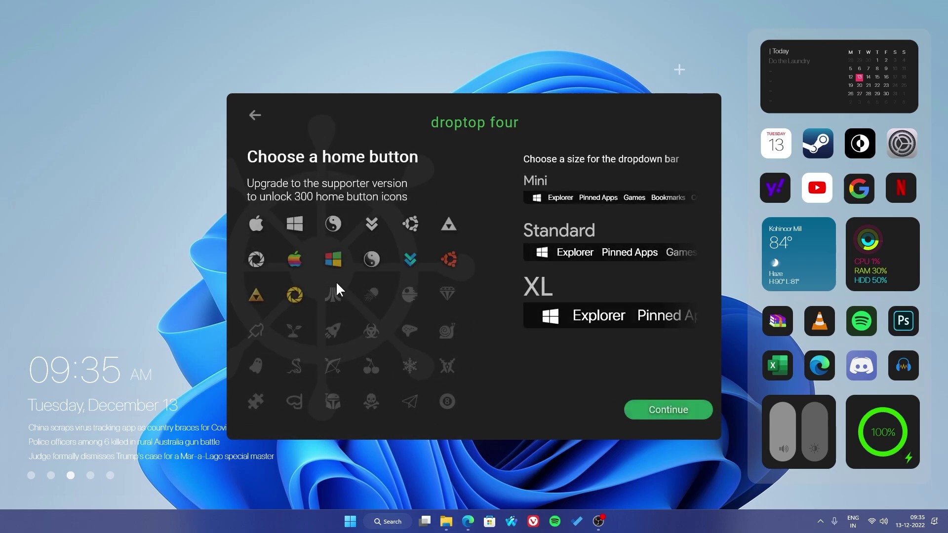
left_click(250, 226)
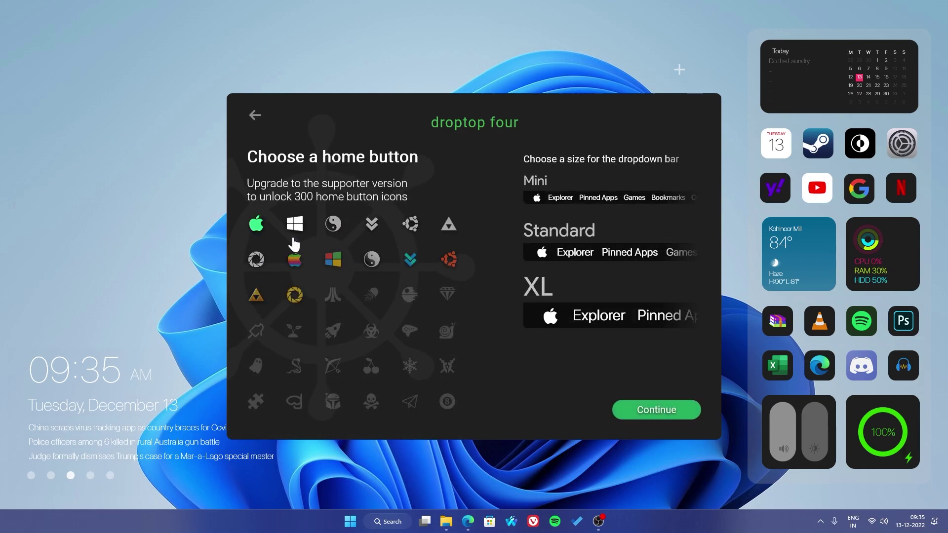
left_click(643, 417)
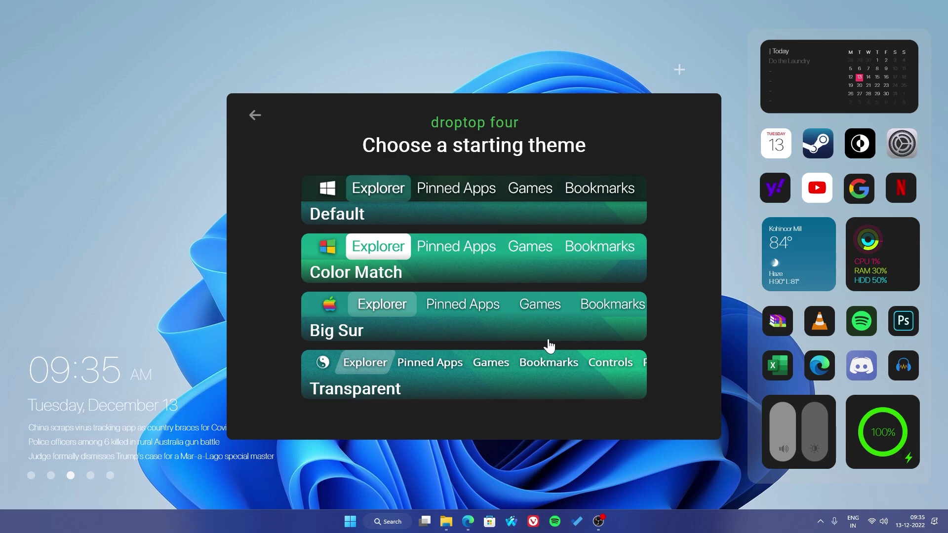
- Choose the Big Sur starting theme, then finish the setup without the supporter version and skip the tutorial
left_click(462, 328)
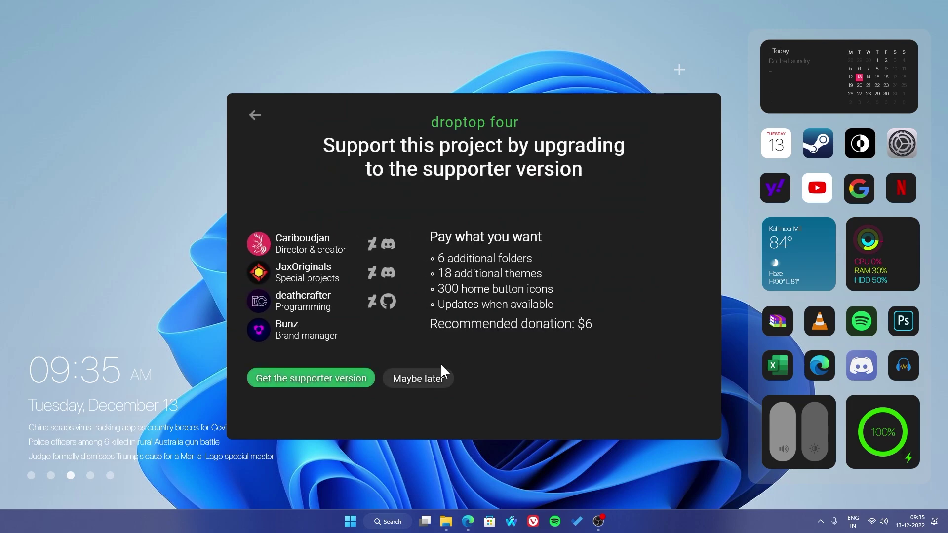
left_click(436, 378)
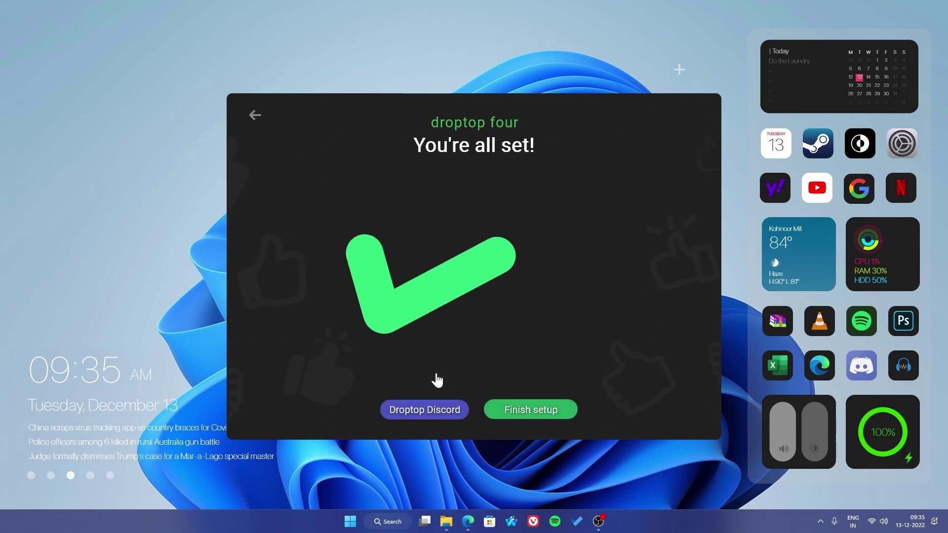
left_click(528, 410)
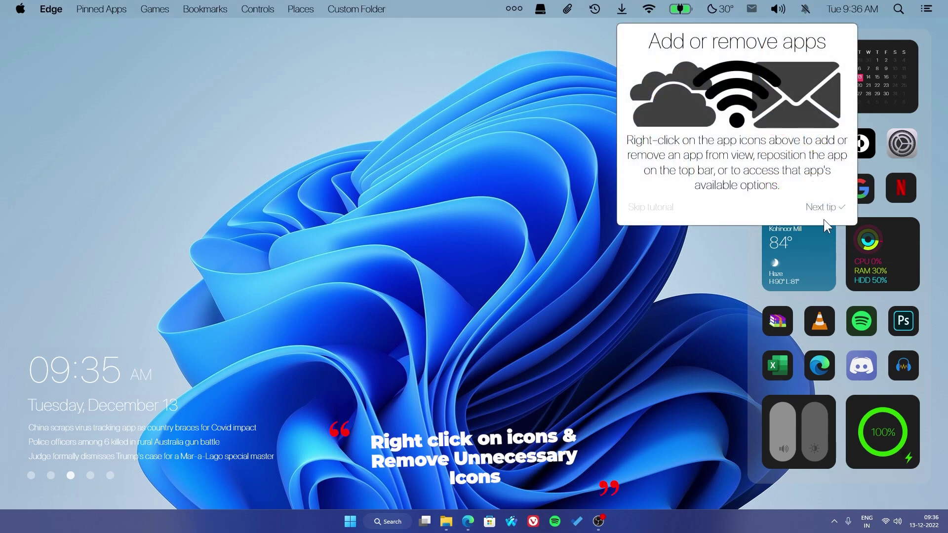
left_click(660, 208)
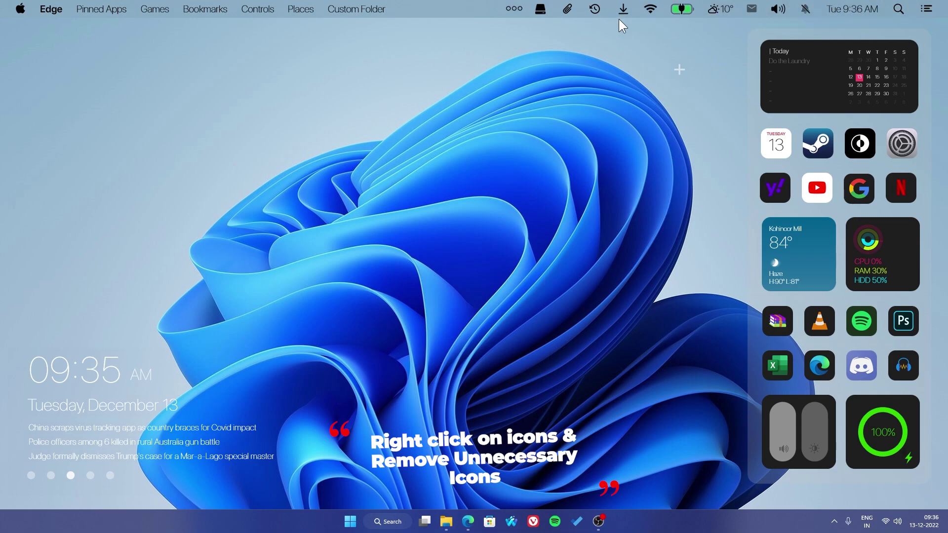
- Turn off the Disks, Recent files and Paperclip apps in the Droptop top bar
left_click(513, 9)
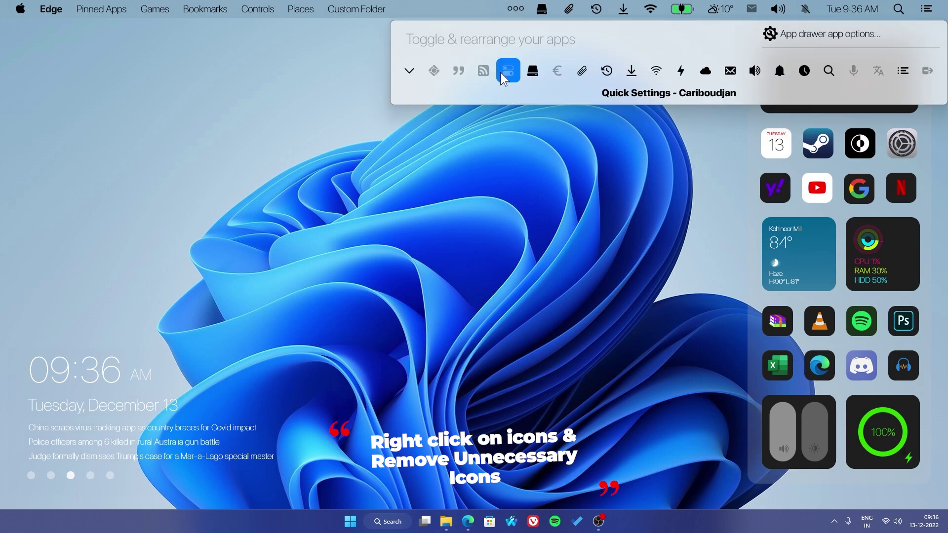
left_click(534, 62)
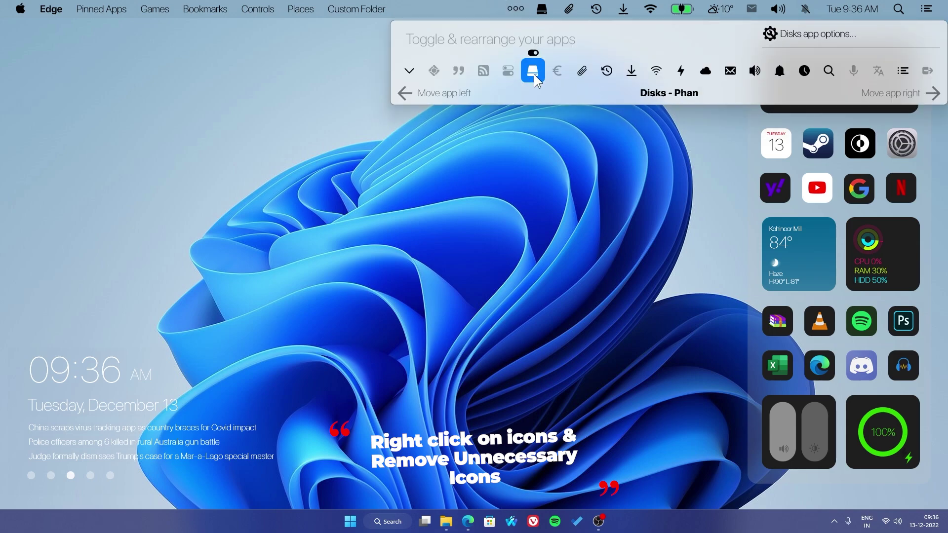
left_click(606, 71)
left_click(607, 53)
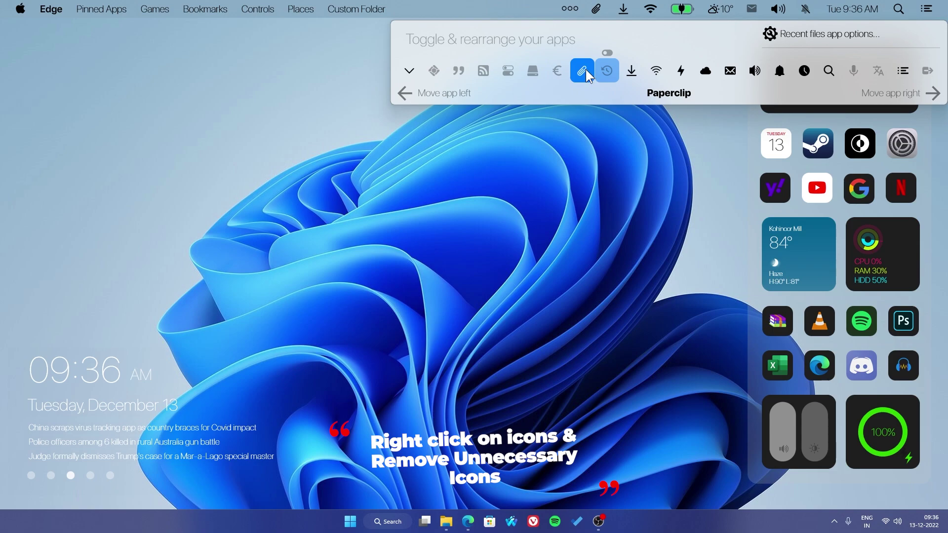
left_click(587, 74)
left_click(582, 53)
- Turn off the Battery, Mail and Alarm apps in the Droptop top bar
left_click(633, 73)
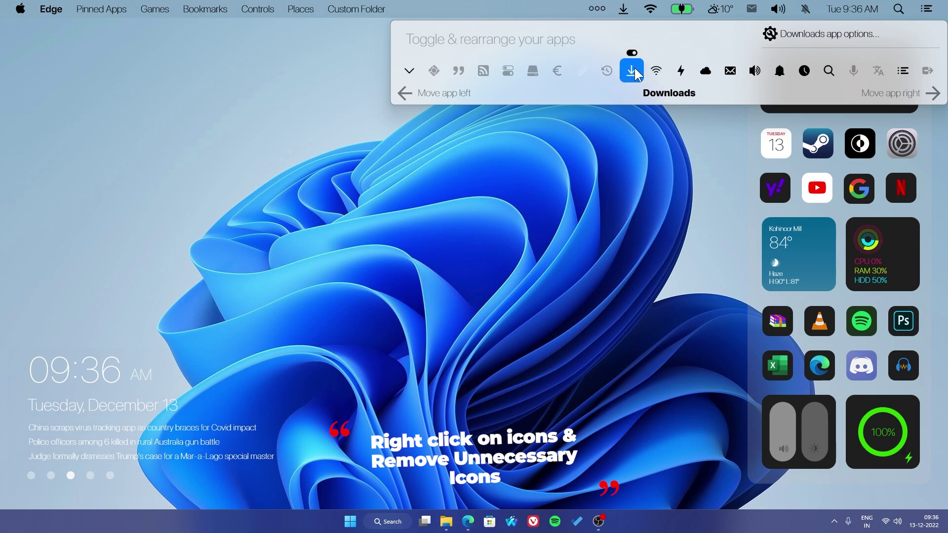
left_click(680, 69)
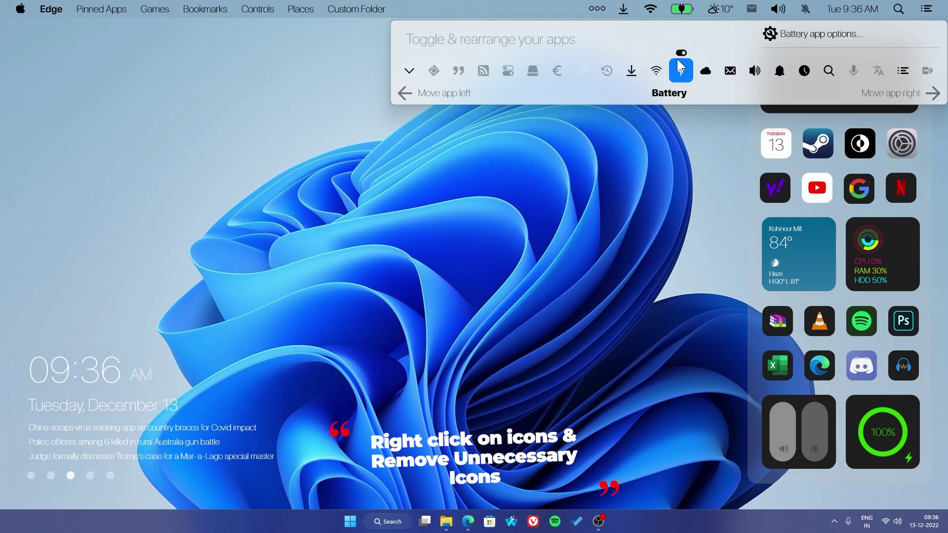
left_click(681, 53)
left_click(705, 71)
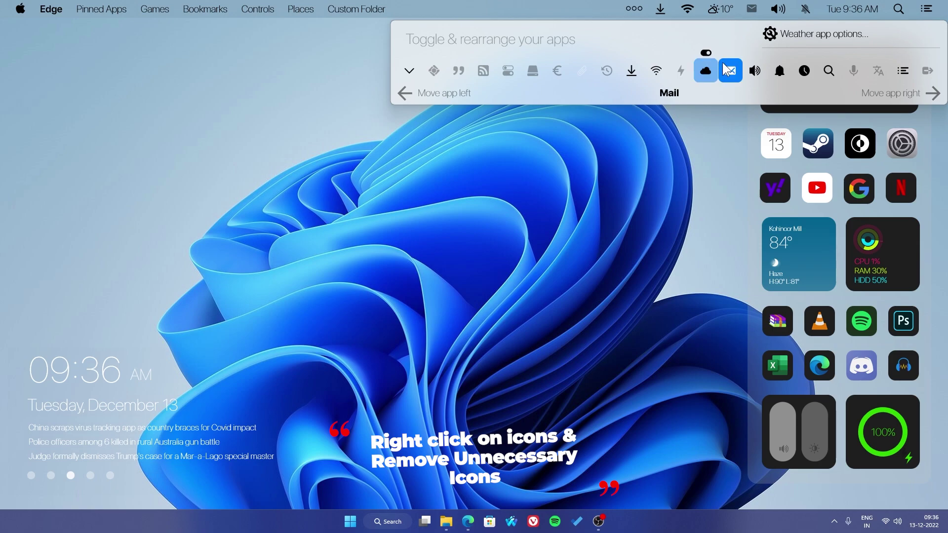
left_click(728, 70)
left_click(730, 53)
left_click(776, 69)
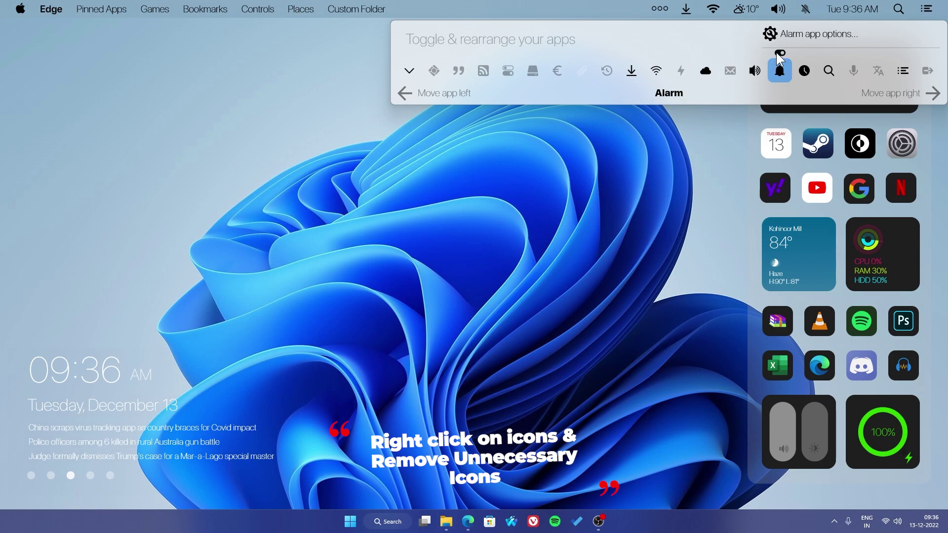
left_click(778, 53)
left_click(804, 71)
left_click(804, 53)
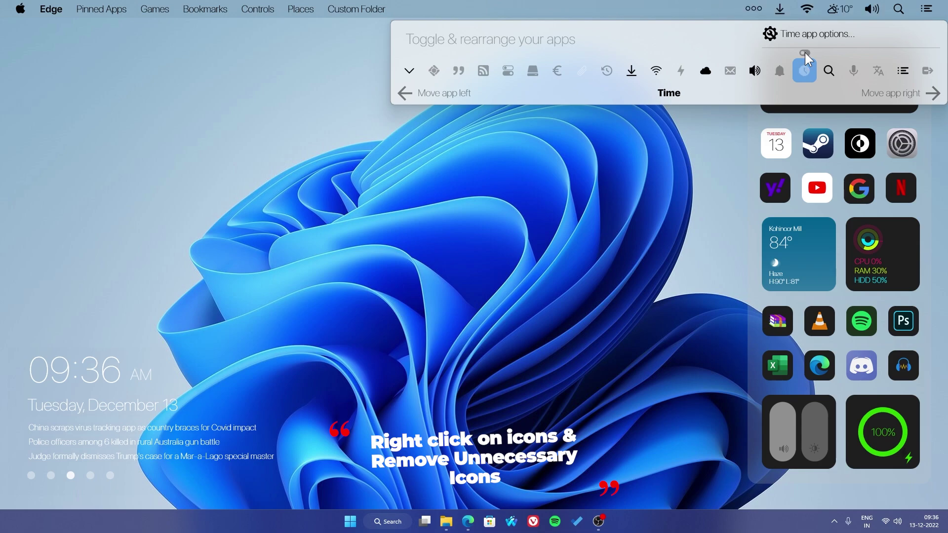
left_click(804, 52)
- Turn off the Search app in the Droptop top bar and close the app arrangement options
left_click(828, 71)
left_click(829, 52)
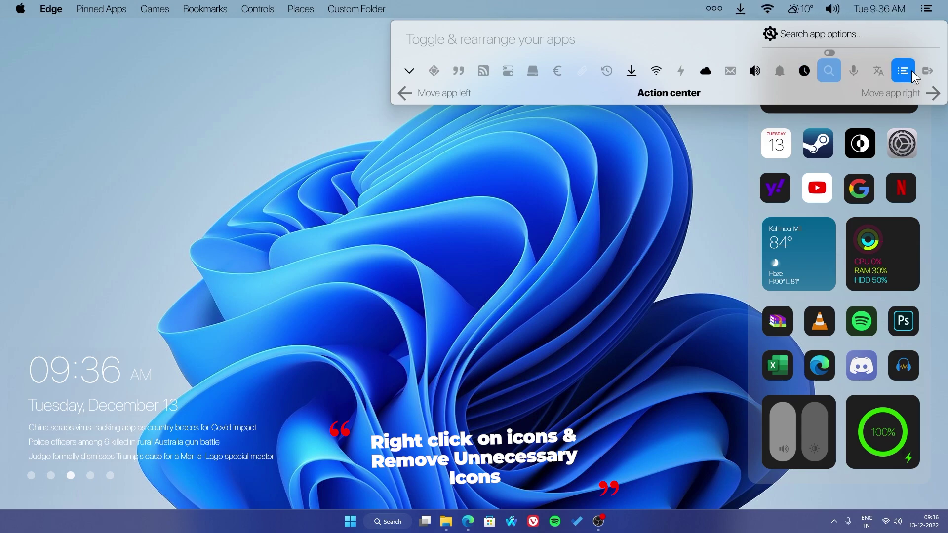
left_click(409, 183)
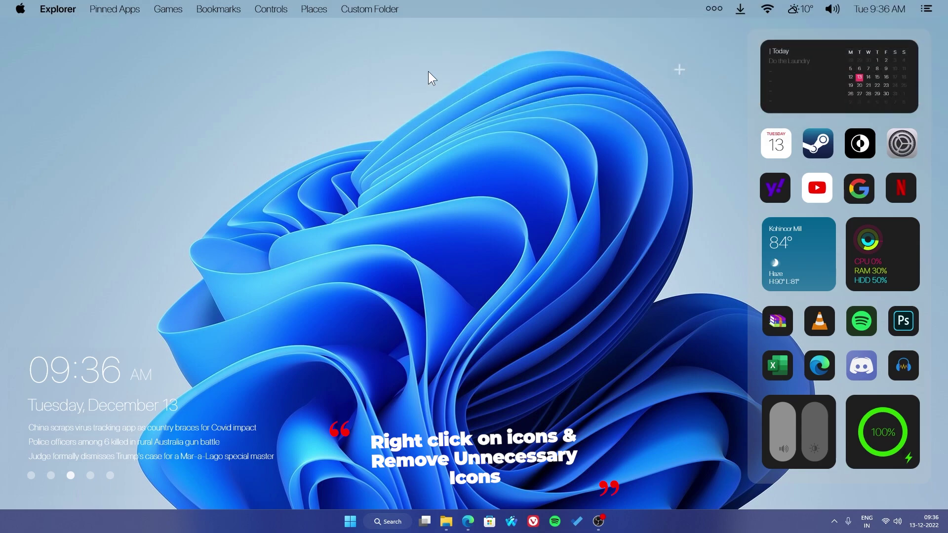
- Hide the Custom Folder, Places, Bookmarks and Pinned Apps folders from the Droptop top bar
left_click(354, 7)
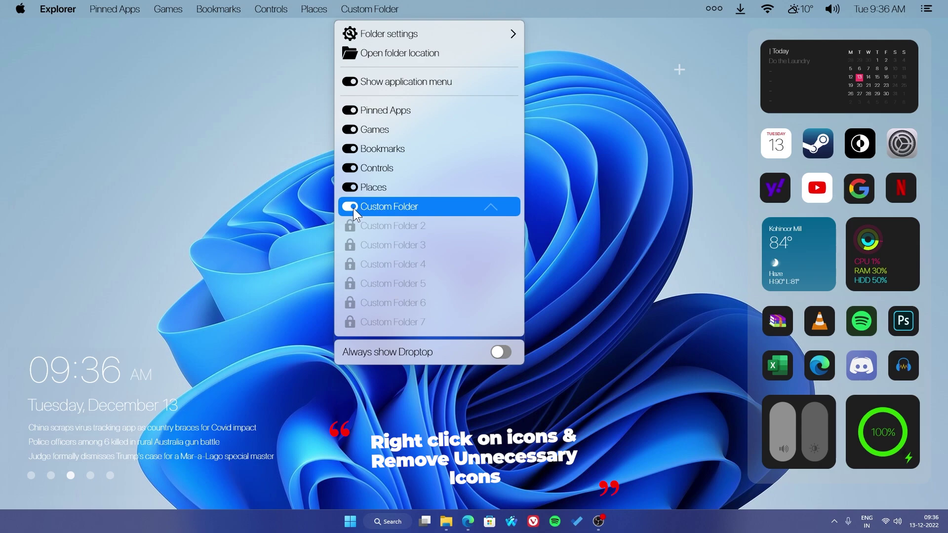
left_click(354, 207)
left_click(351, 191)
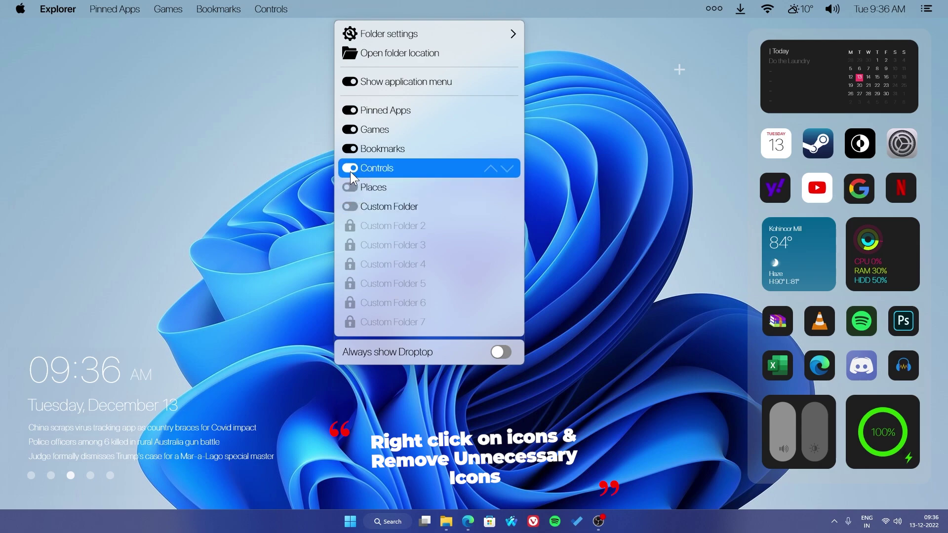
left_click(350, 148)
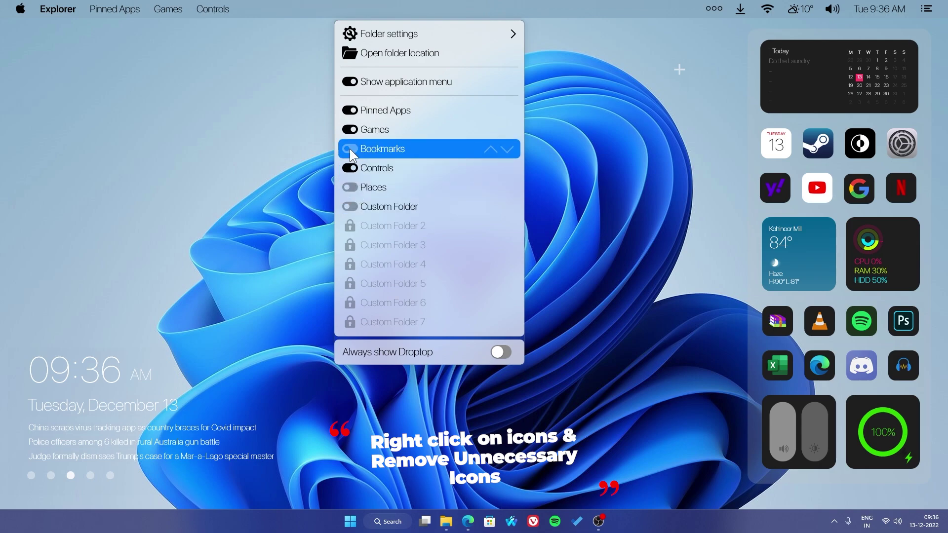
left_click(351, 111)
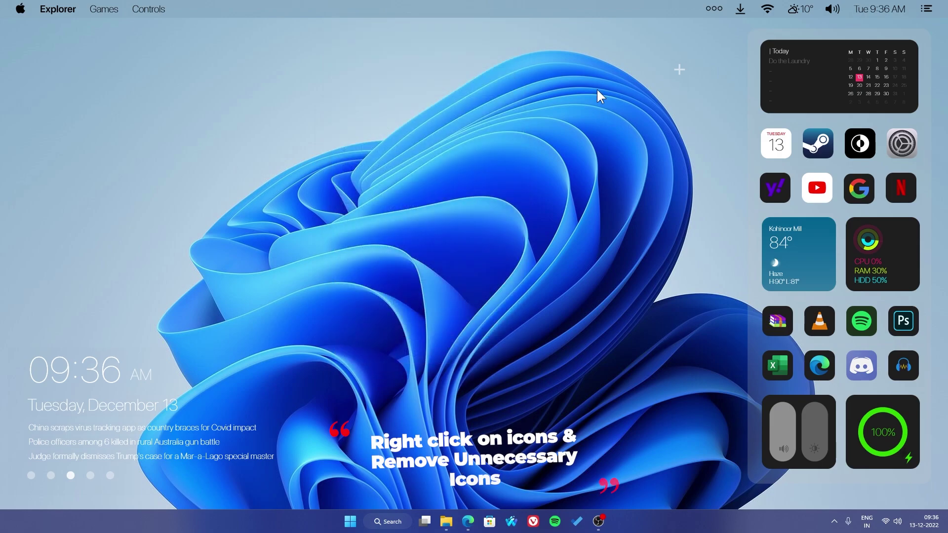
- Scale Droptop to 100% in its size settings
left_click(20, 9)
mouse_move(48, 95)
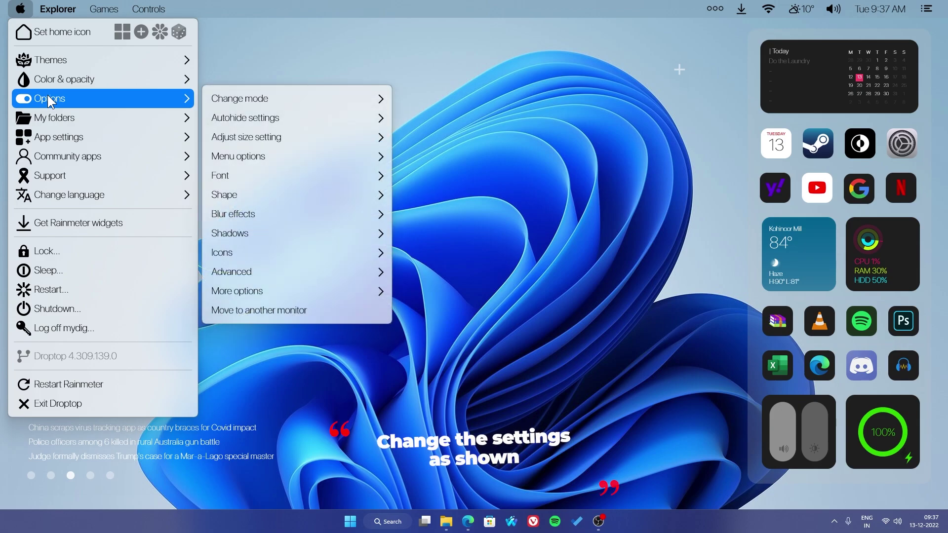
mouse_move(238, 137)
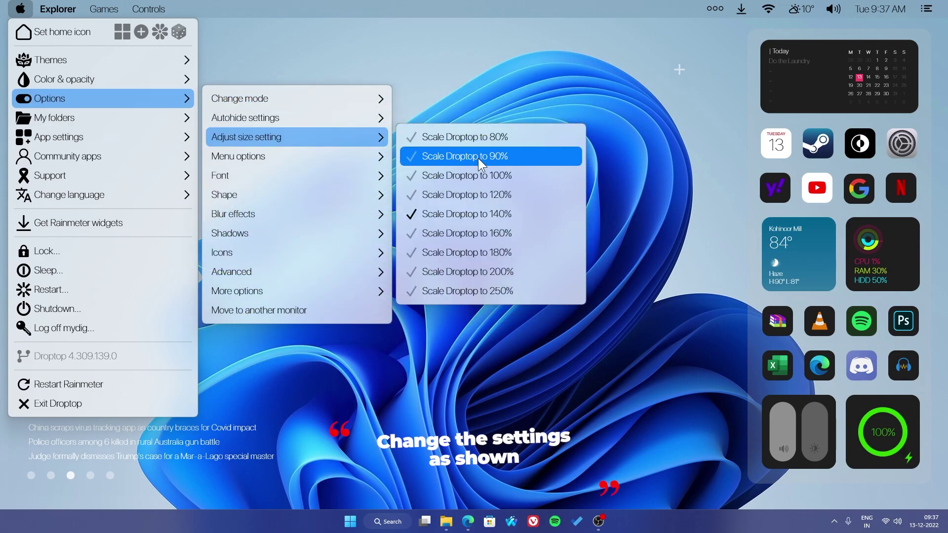
left_click(467, 175)
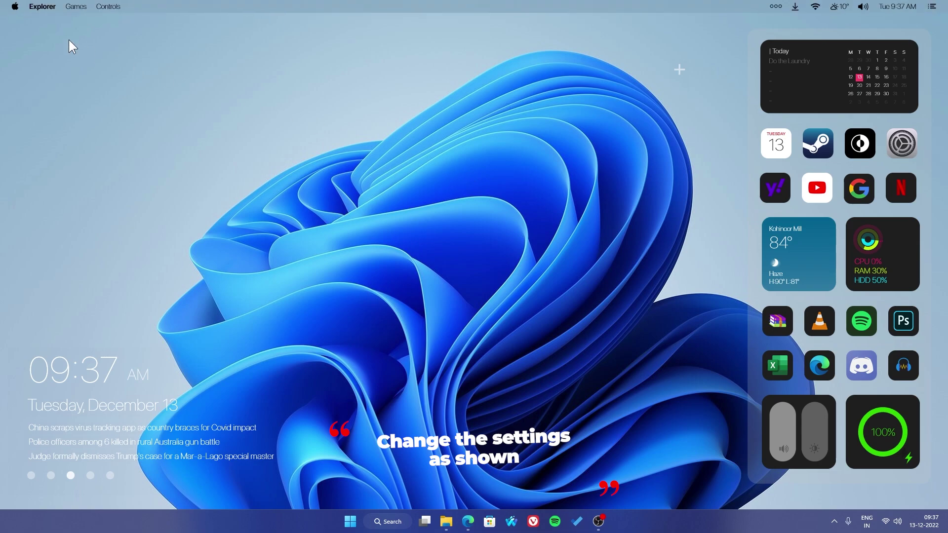
- Scale Droptop to 120% in its size settings
left_click(16, 7)
mouse_move(40, 76)
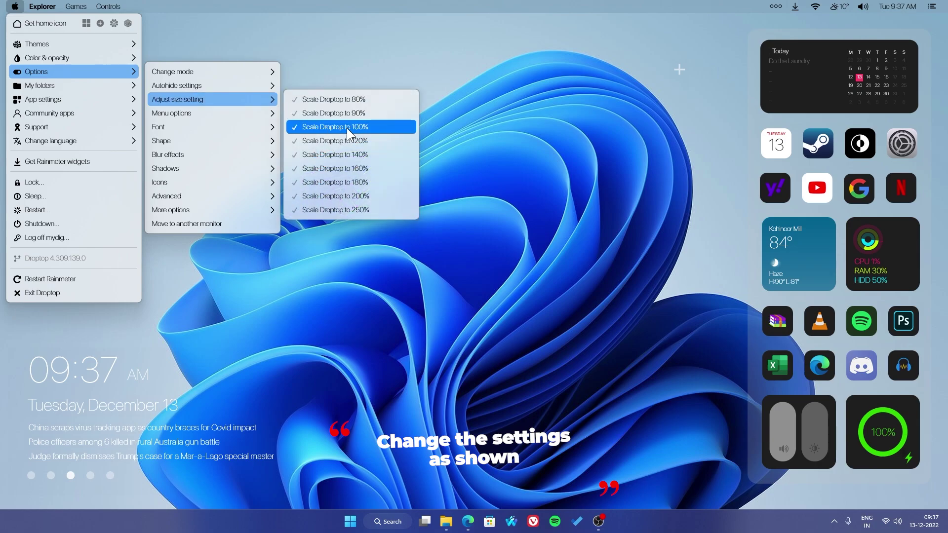
left_click(344, 135)
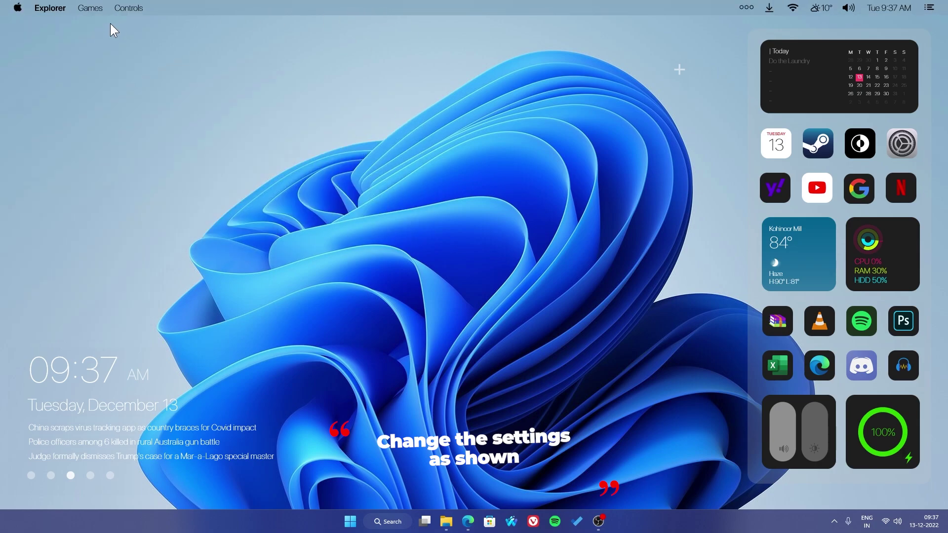
- Change the Droptop font to Rubik and close the home menu
left_click(22, 7)
mouse_move(43, 119)
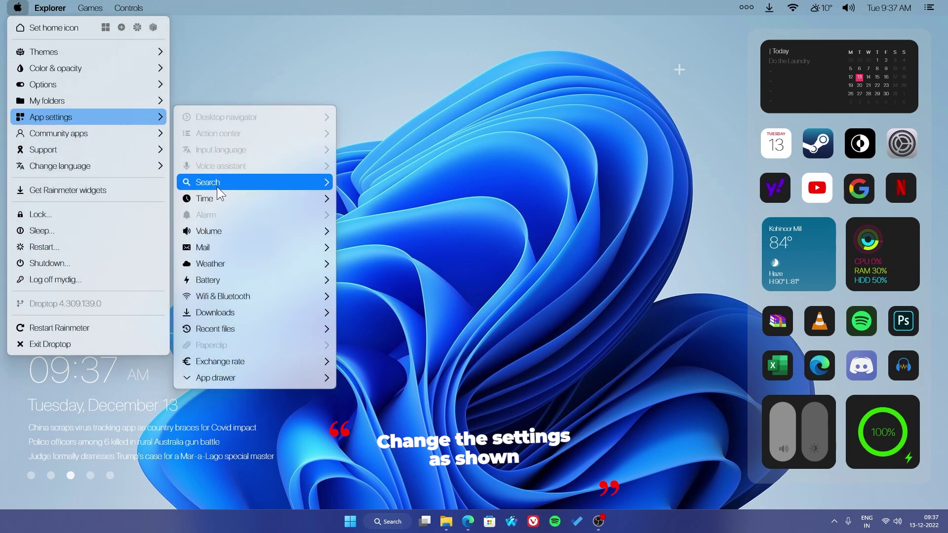
mouse_move(217, 189)
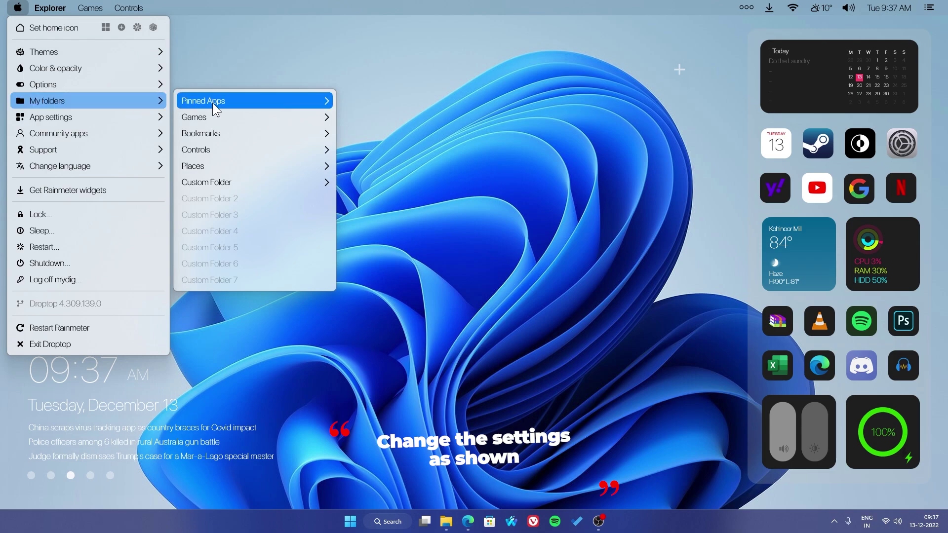
mouse_move(113, 90)
mouse_move(203, 148)
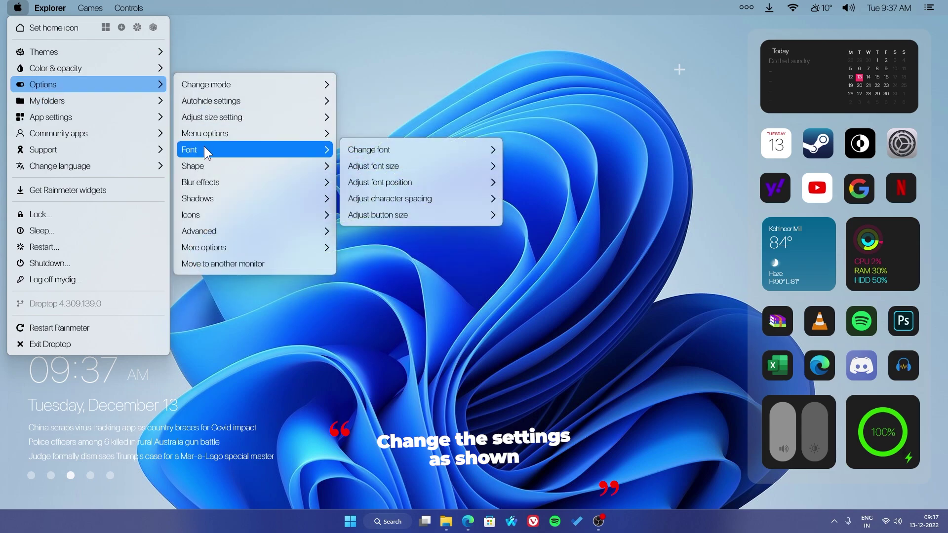
mouse_move(375, 144)
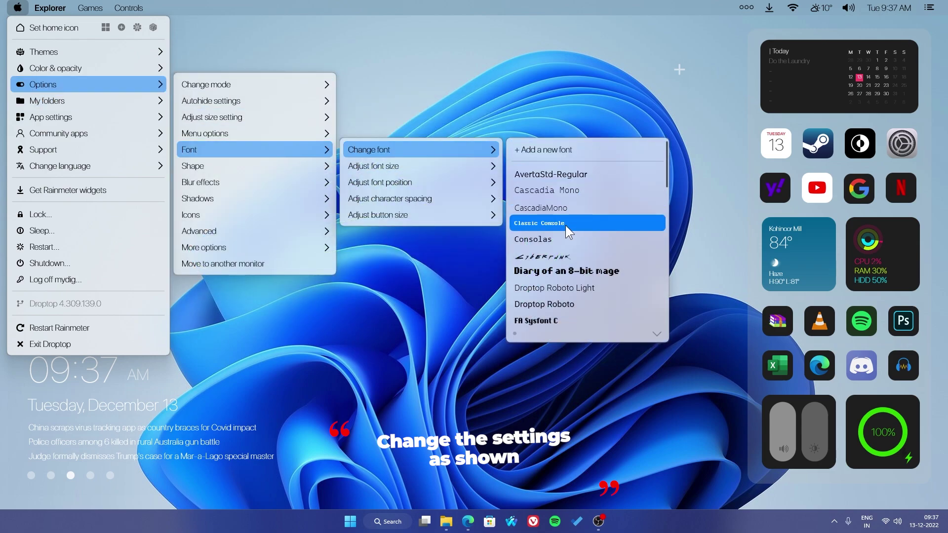
scroll(568, 238, "down", 5)
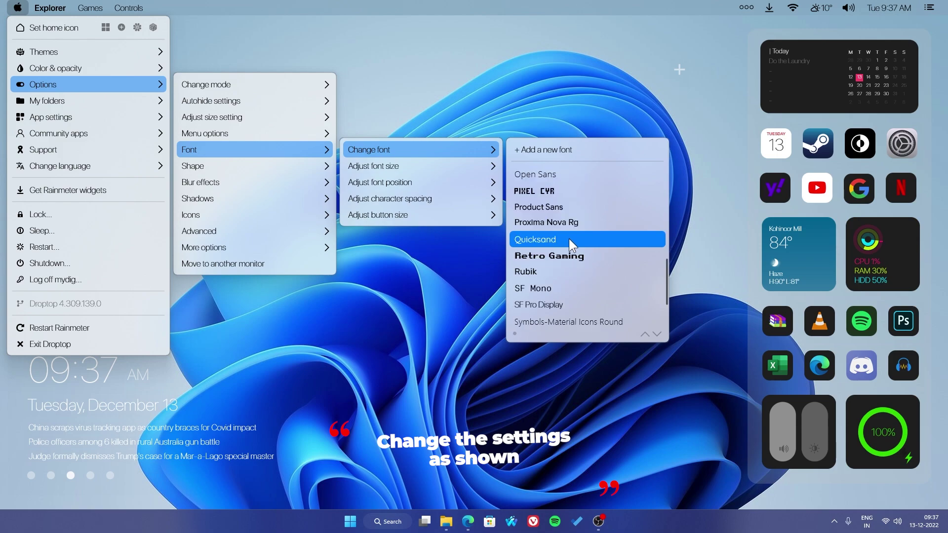
scroll(585, 256, "down", 2)
scroll(584, 256, "up", 7)
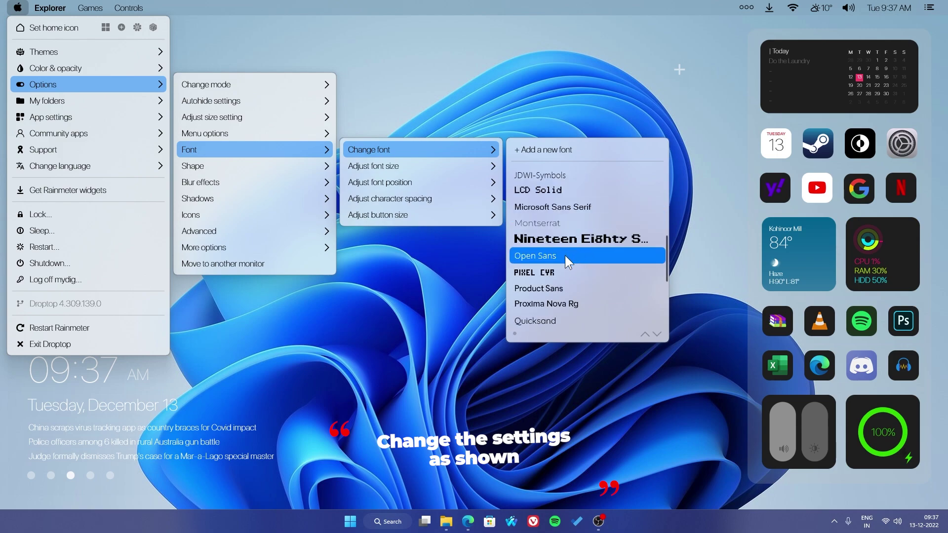
scroll(566, 281, "down", 4)
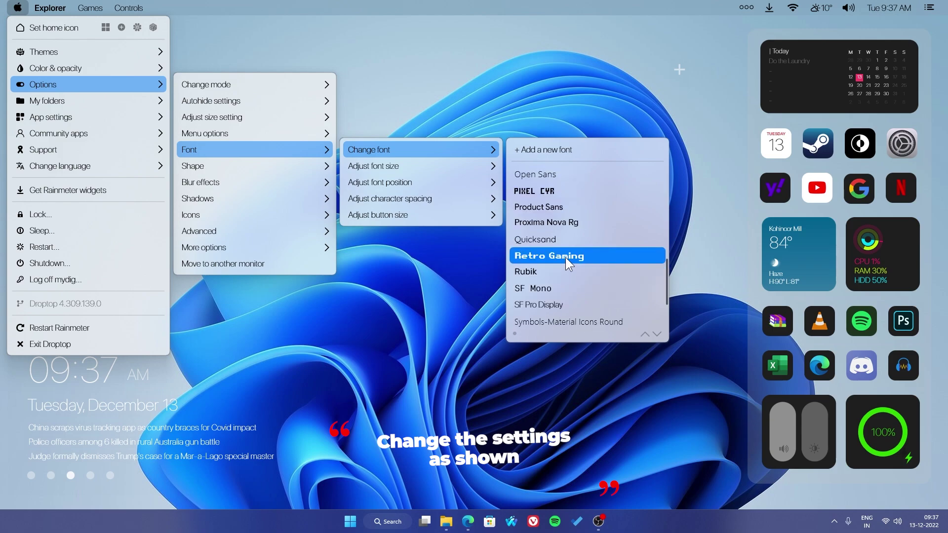
left_click(560, 273)
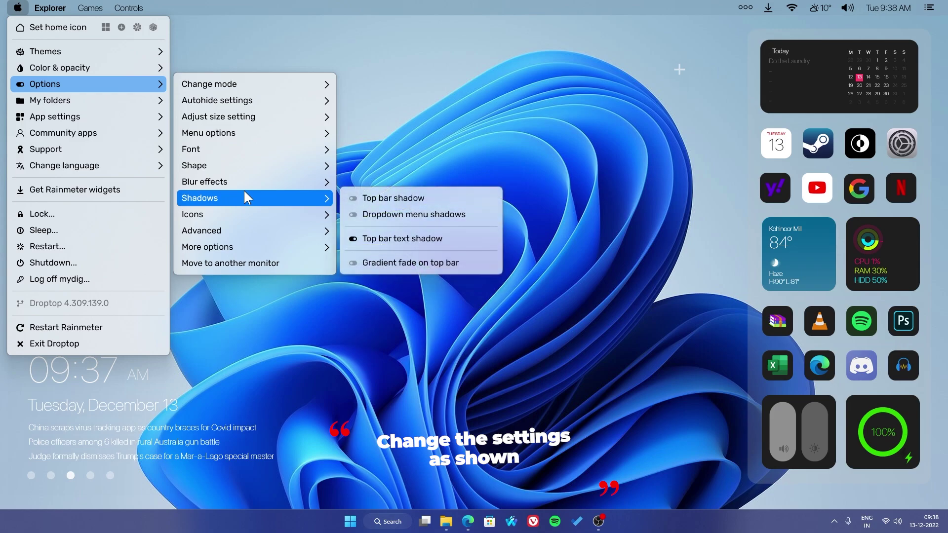
left_click(383, 324)
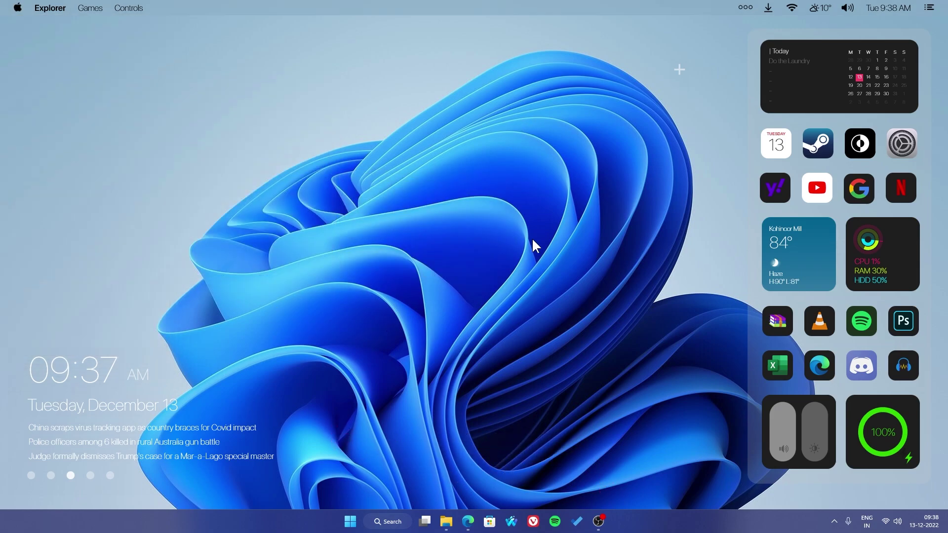
- Set Wallpaper 1.jpg from the Downloads folder as the desktop background and minimize the folder window
left_click(448, 522)
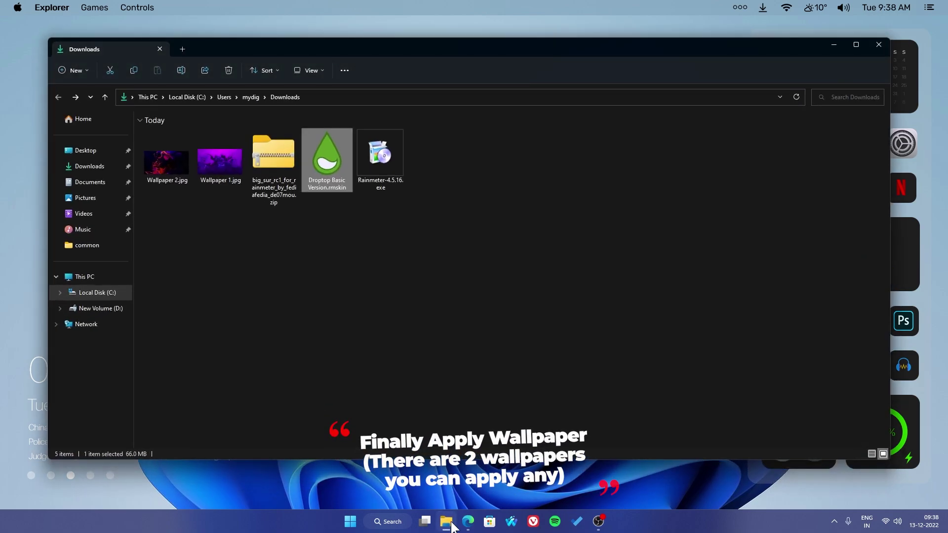
right_click(218, 166)
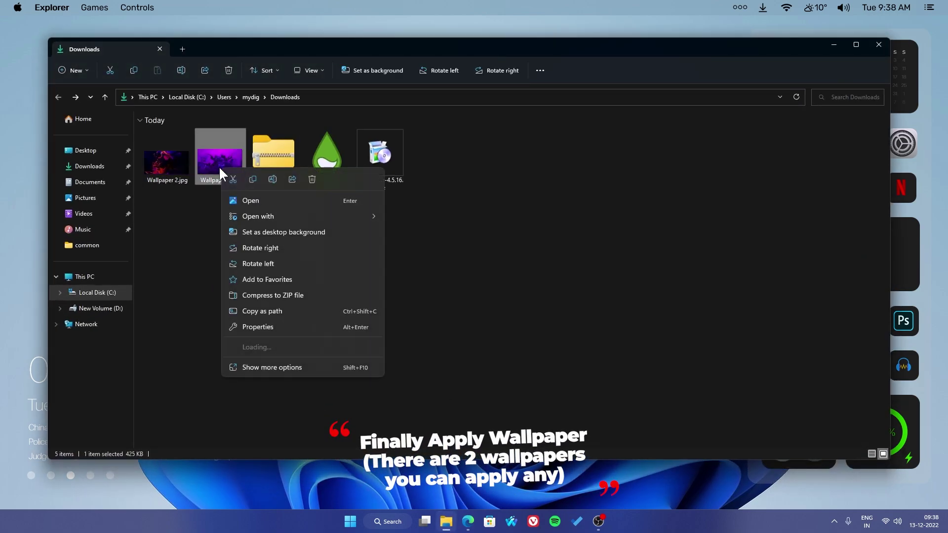
left_click(242, 234)
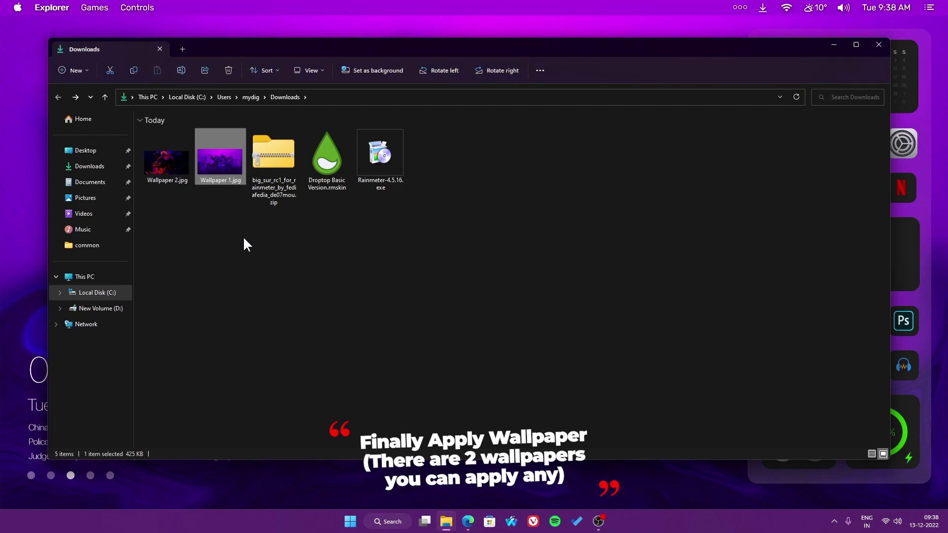
left_click(446, 522)
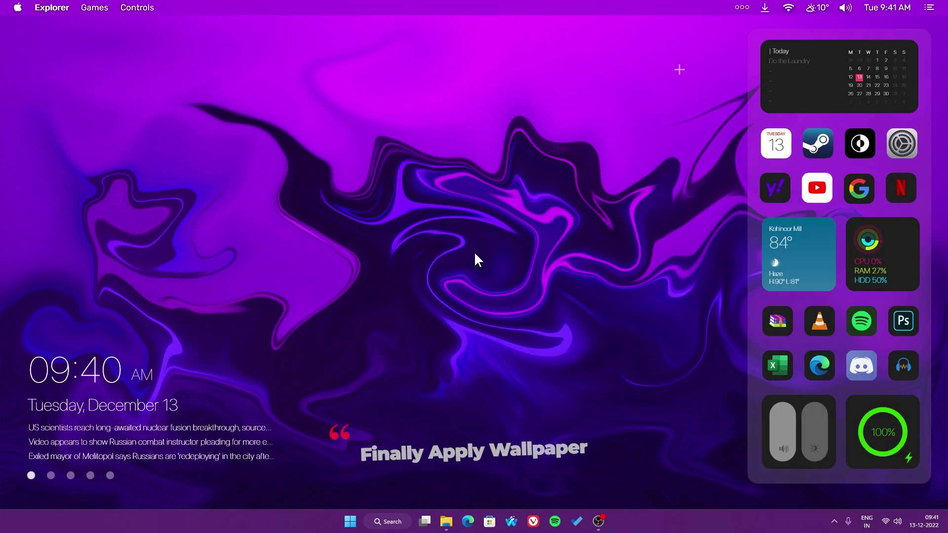
- Install RoundedTB from the Microsoft Store, then launch it and dismiss its welcome window
left_click(489, 524)
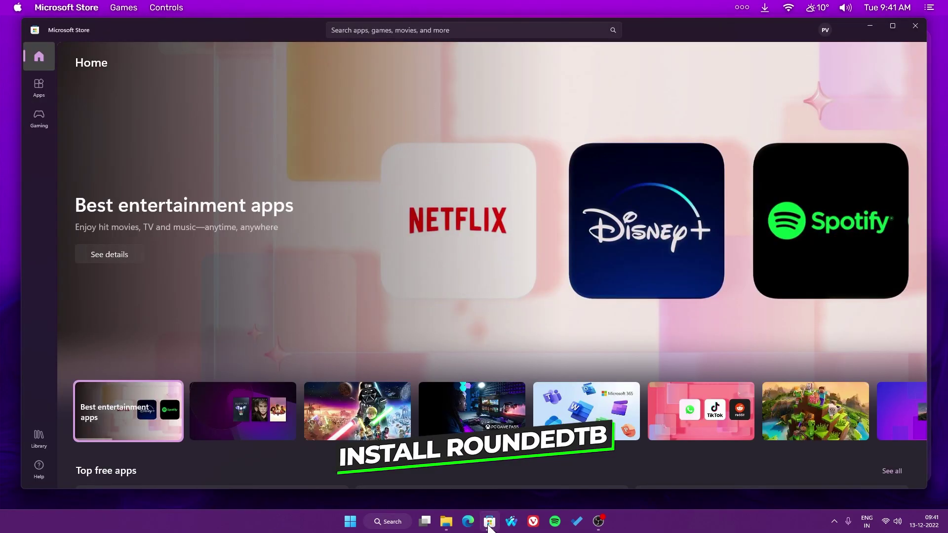
left_click(396, 31)
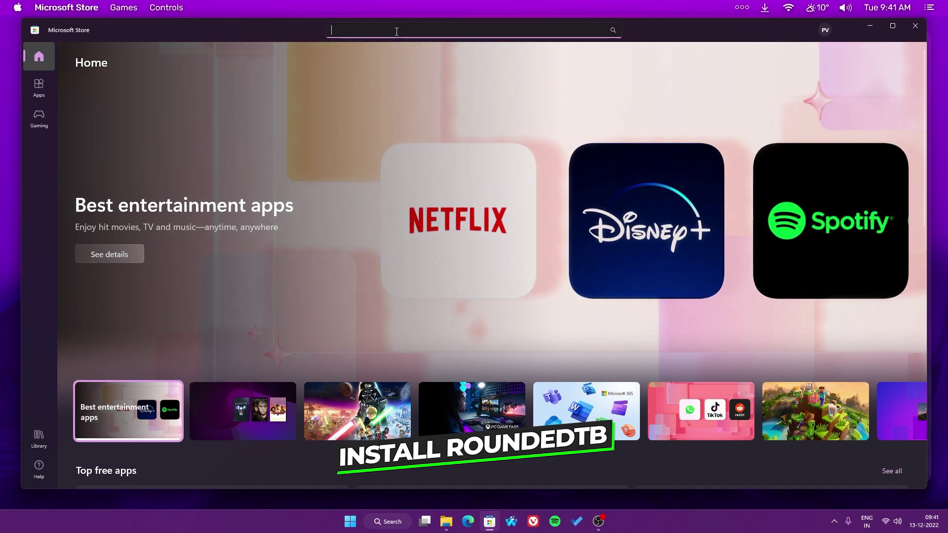
type("roundedt")
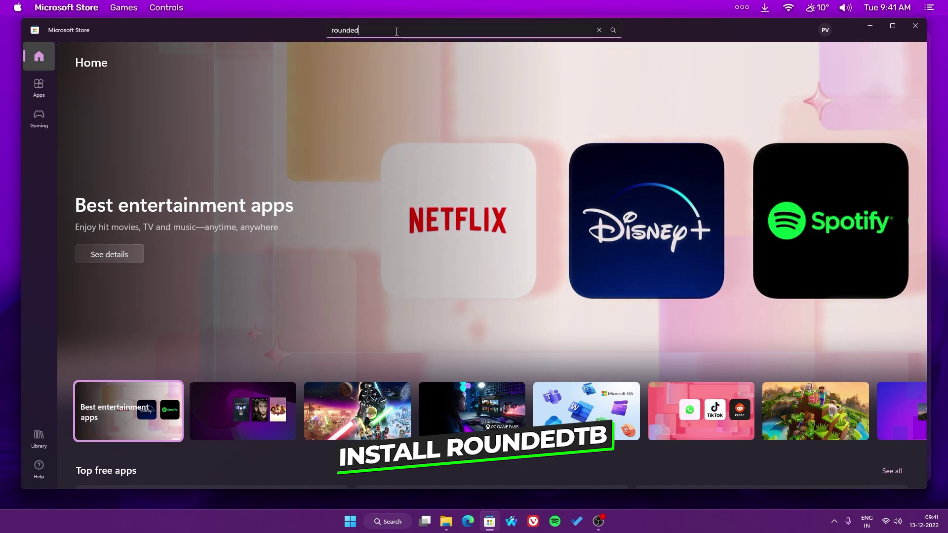
type("b")
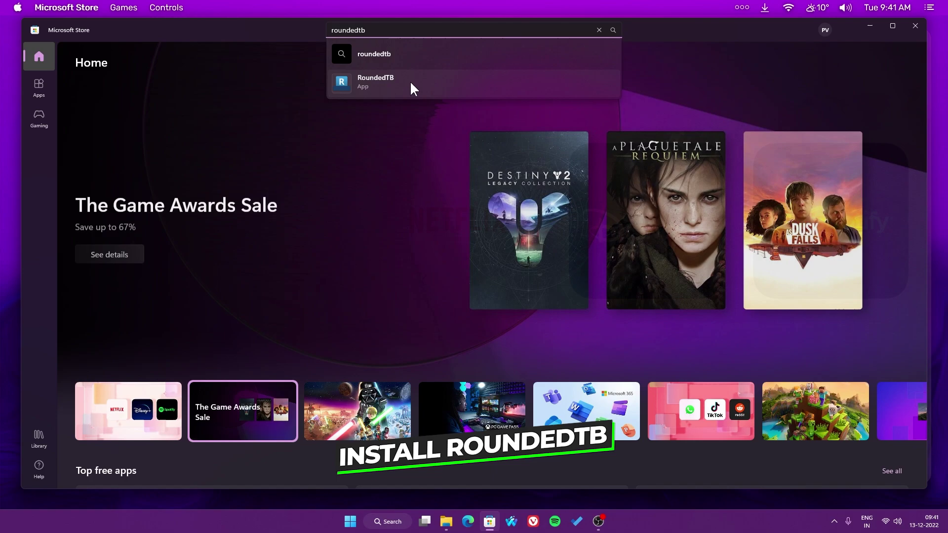
left_click(410, 81)
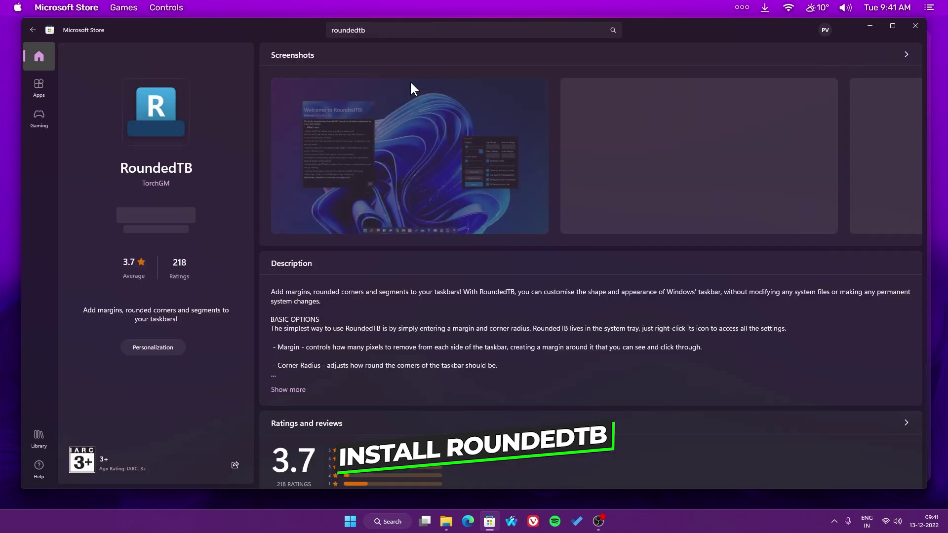
left_click(153, 222)
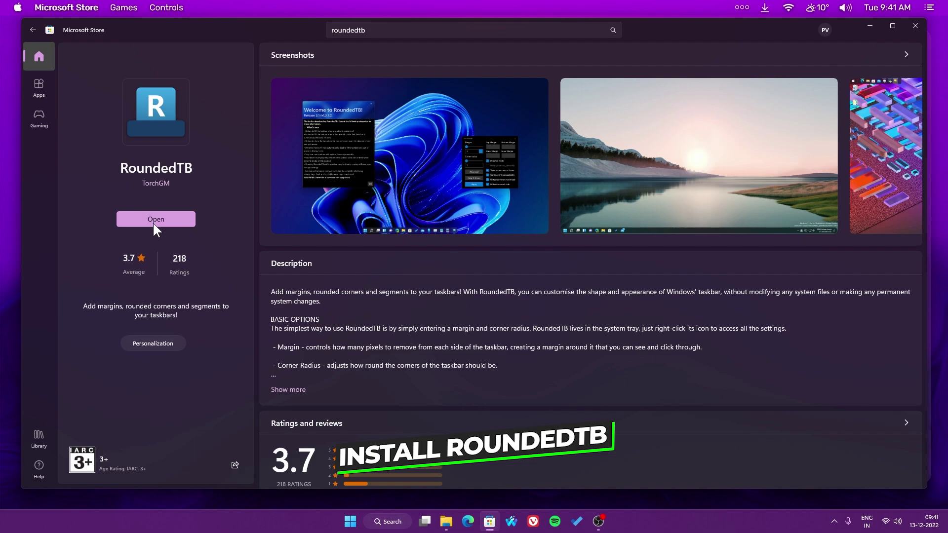
left_click(152, 222)
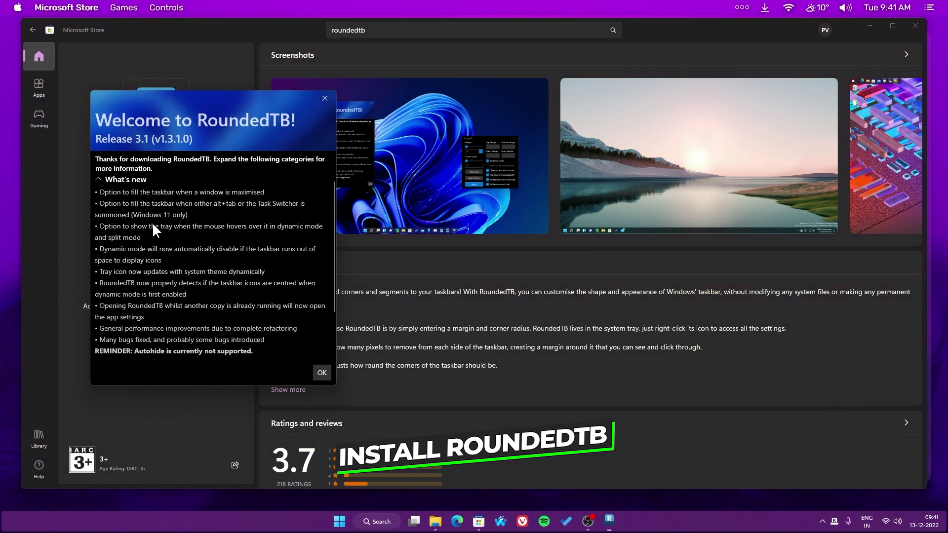
left_click(318, 369)
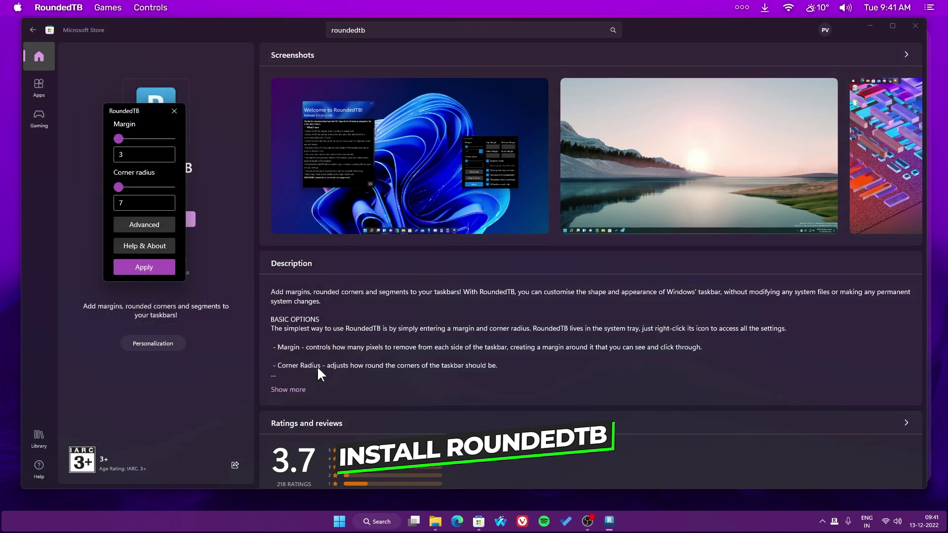
- Apply Dynamic mode and Show system tray on hover in RoundedTB's advanced settings, and close RoundedTB and the store
left_click(153, 226)
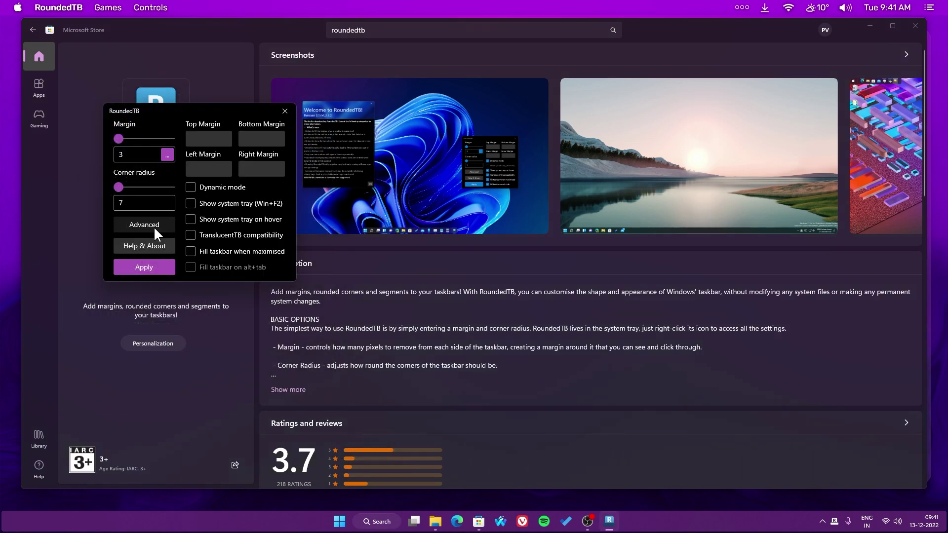
left_click(216, 206)
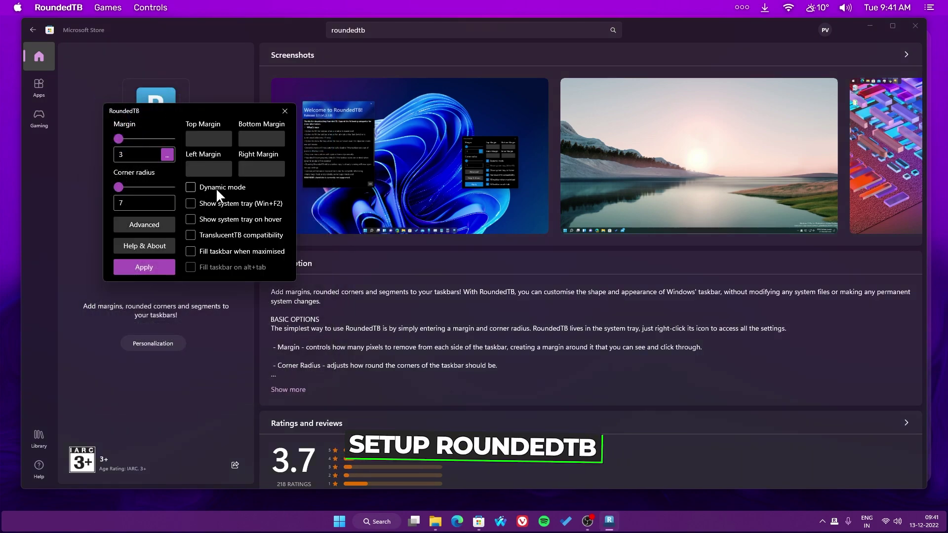
left_click(216, 189)
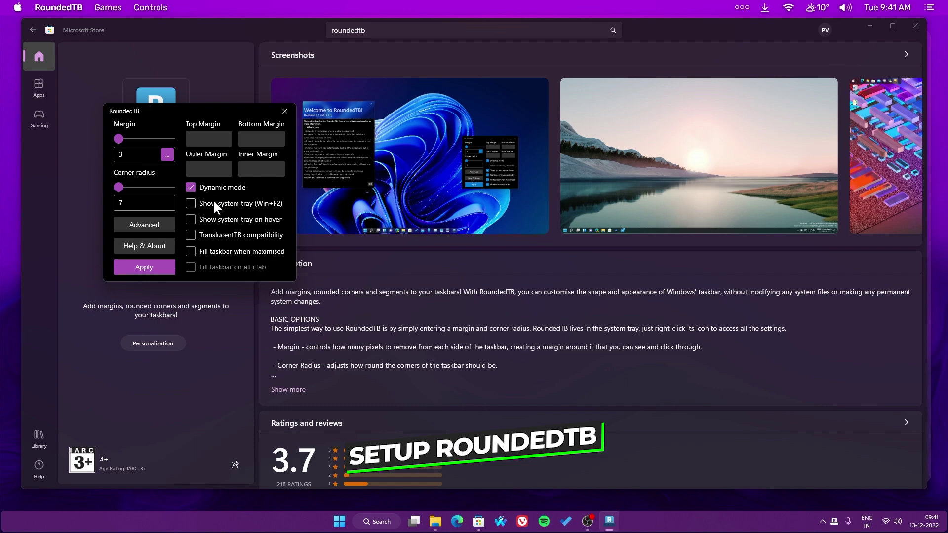
left_click(213, 220)
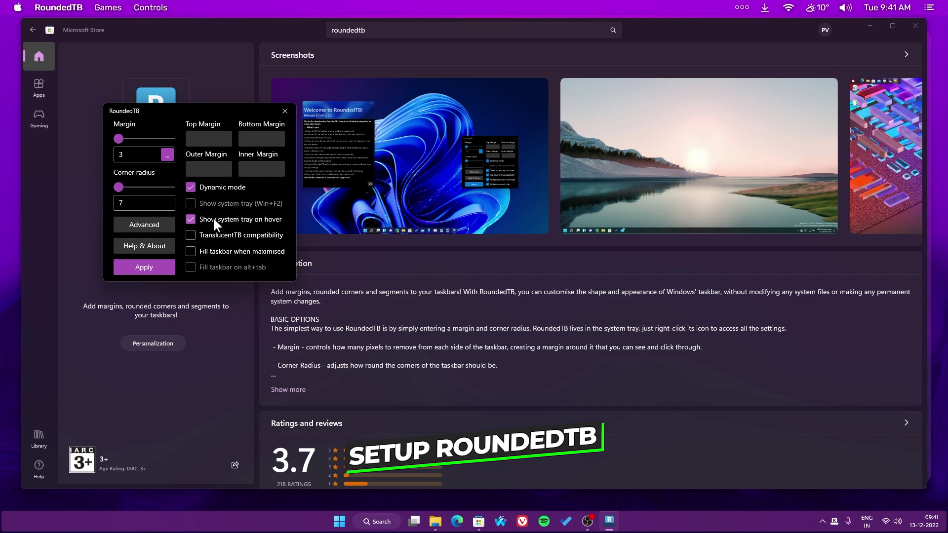
left_click(161, 267)
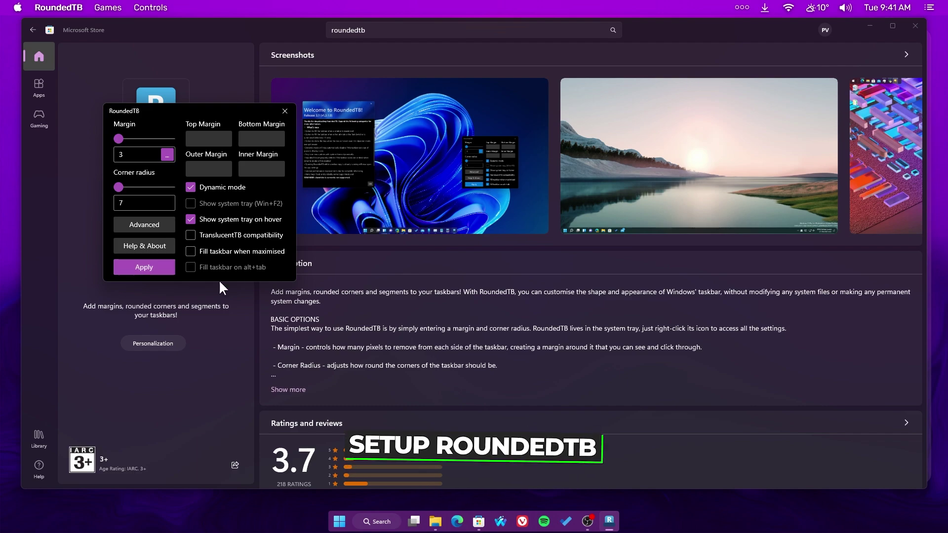
left_click(285, 111)
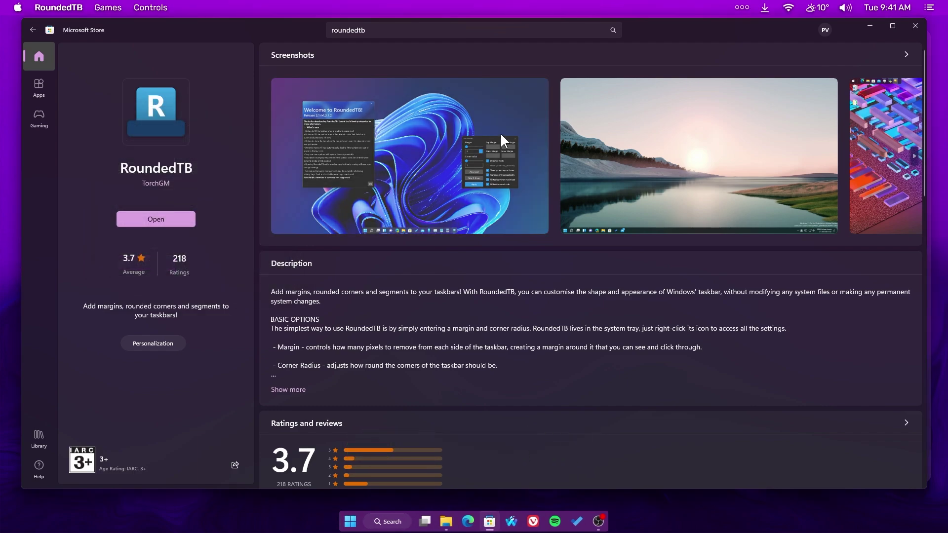
left_click(911, 34)
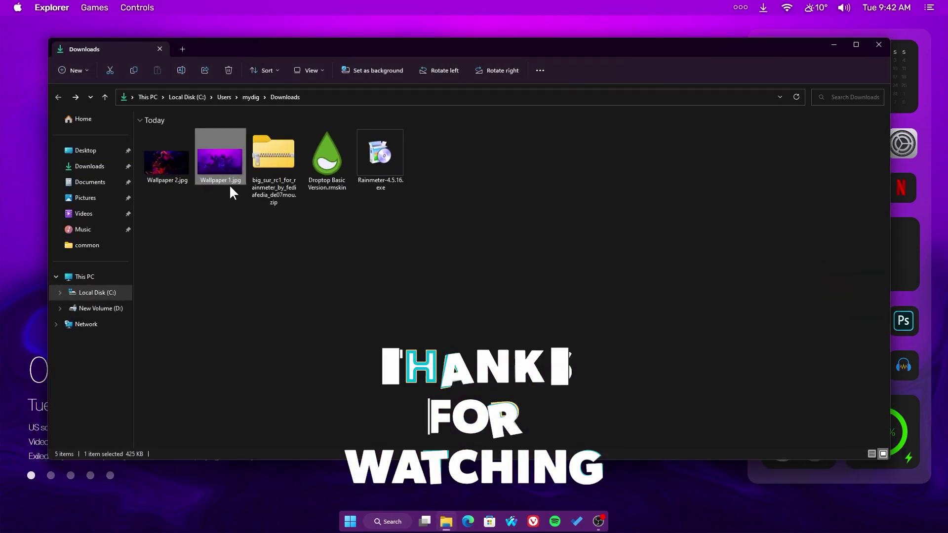
- Set Wallpaper 2.jpg from the Downloads folder as the desktop background and minimize the folder window
right_click(173, 152)
left_click(200, 217)
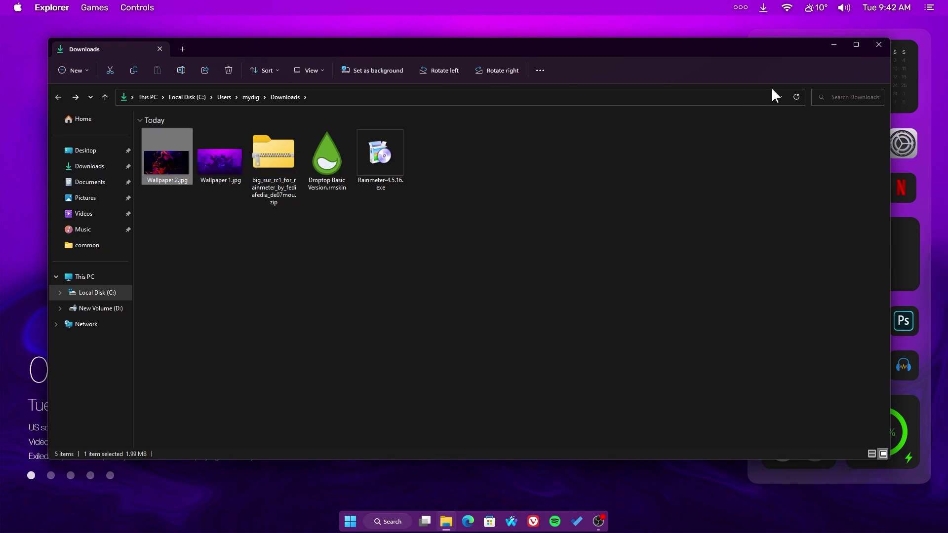
left_click(834, 44)
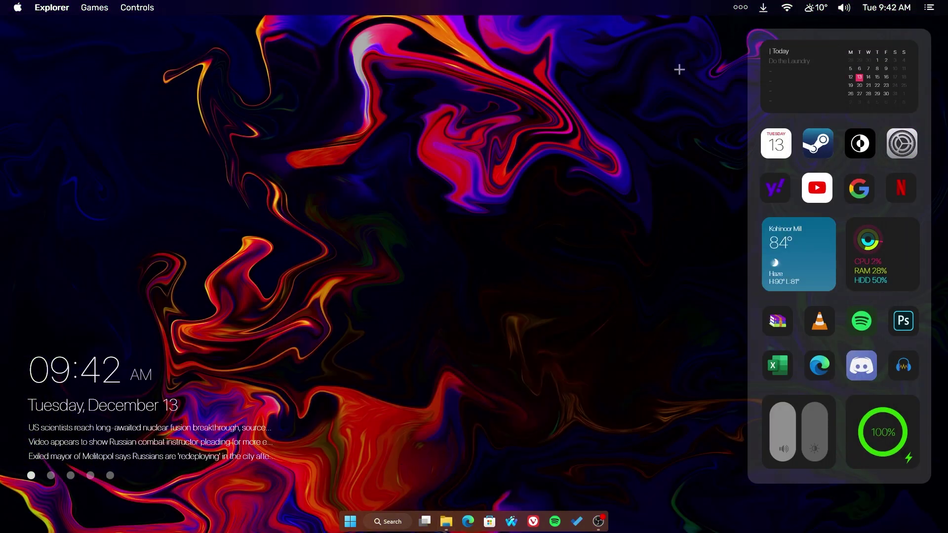